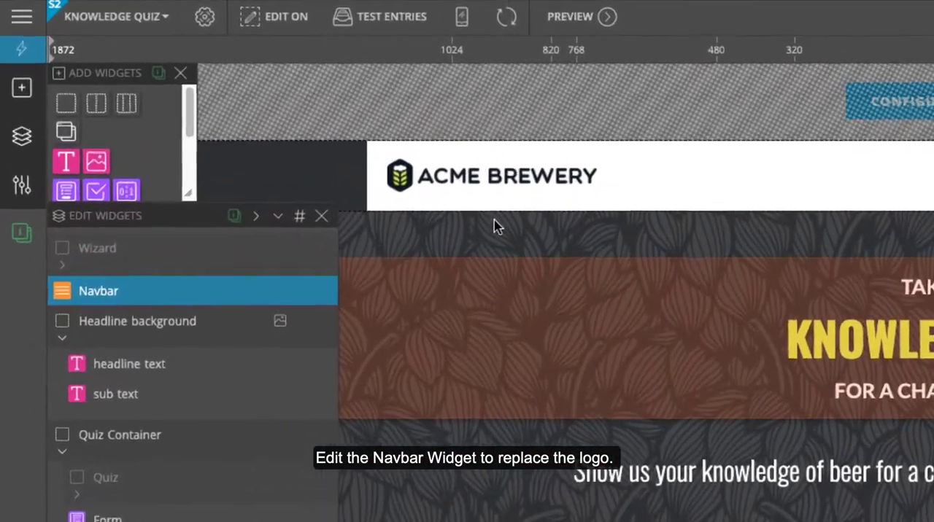
{"action": "mouse_move", "coordinate": [117, 143]}
{"action": "left_click", "coordinate": [332, 299]}
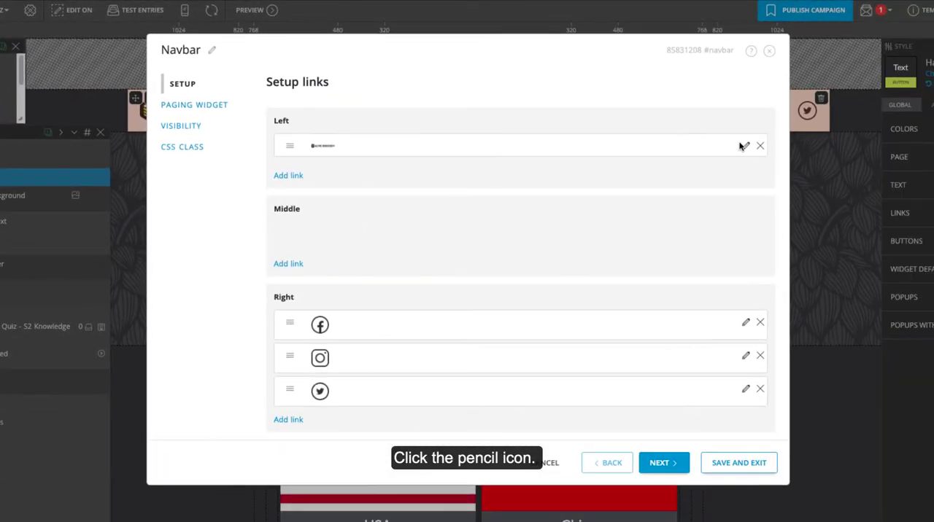
{"action": "left_click", "coordinate": [899, 169]}
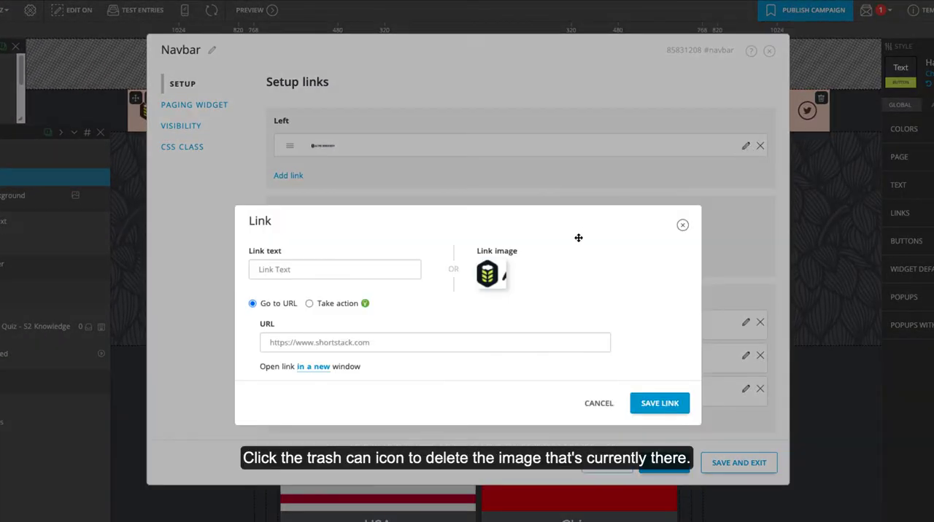
{"action": "left_click", "coordinate": [494, 276]}
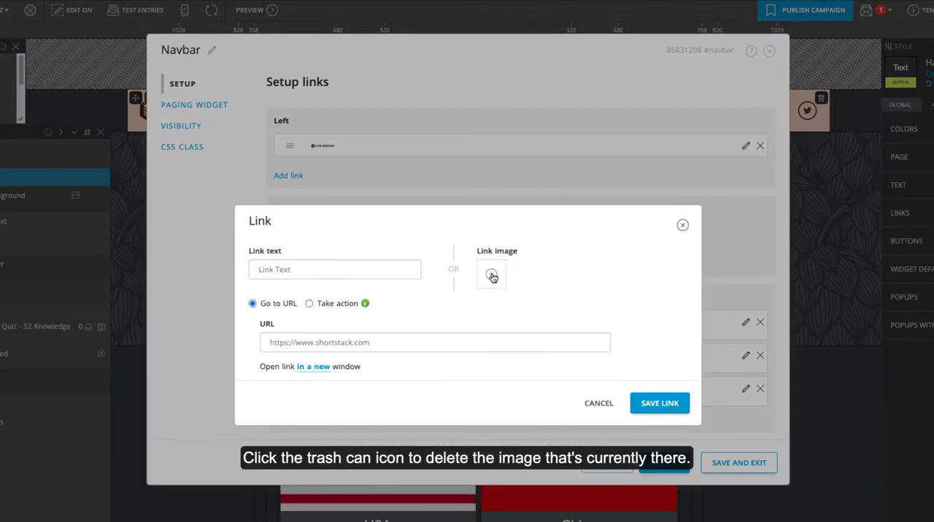
{"action": "left_click", "coordinate": [492, 275]}
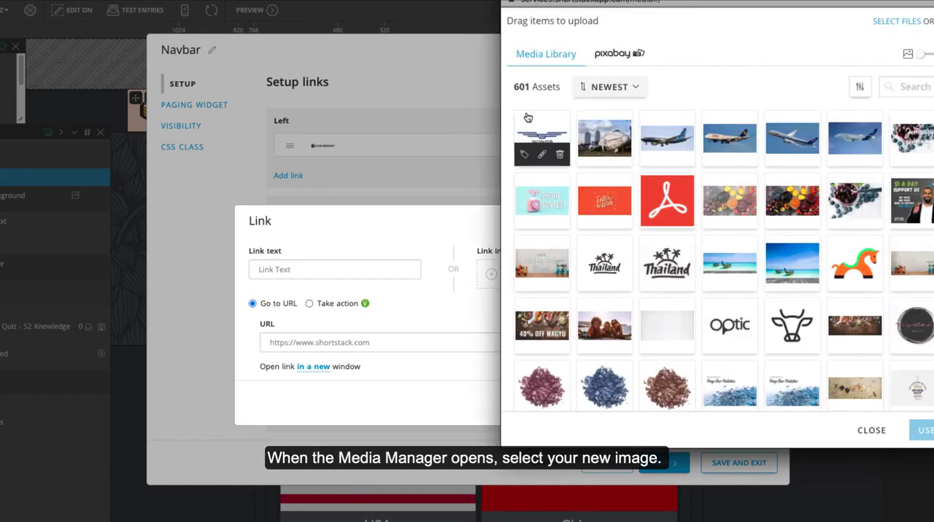
{"action": "left_click", "coordinate": [541, 139]}
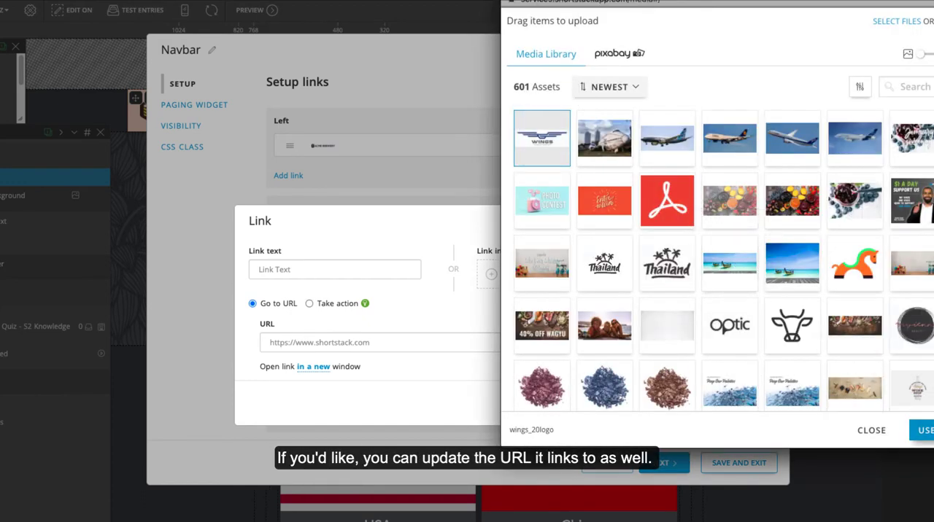
{"action": "left_click", "coordinate": [923, 430]}
{"action": "left_click", "coordinate": [370, 343]}
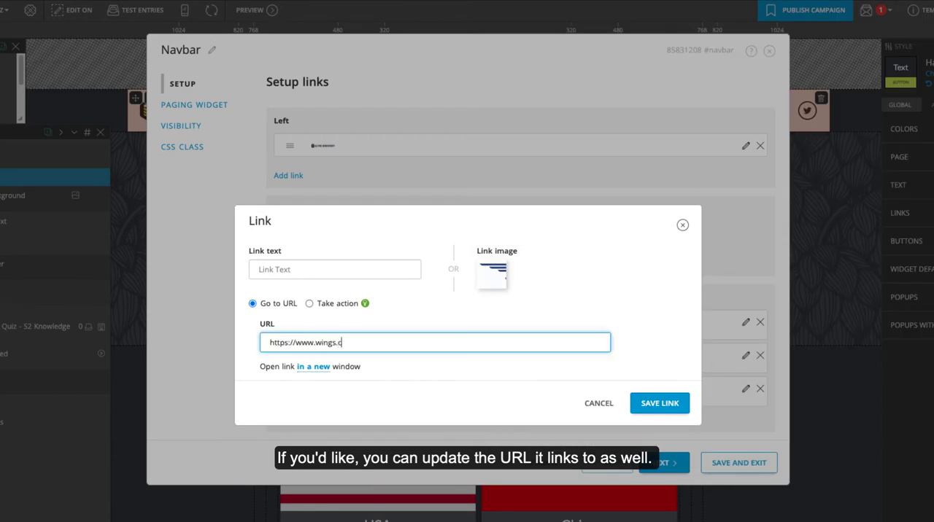
{"action": "left_click", "coordinate": [660, 403]}
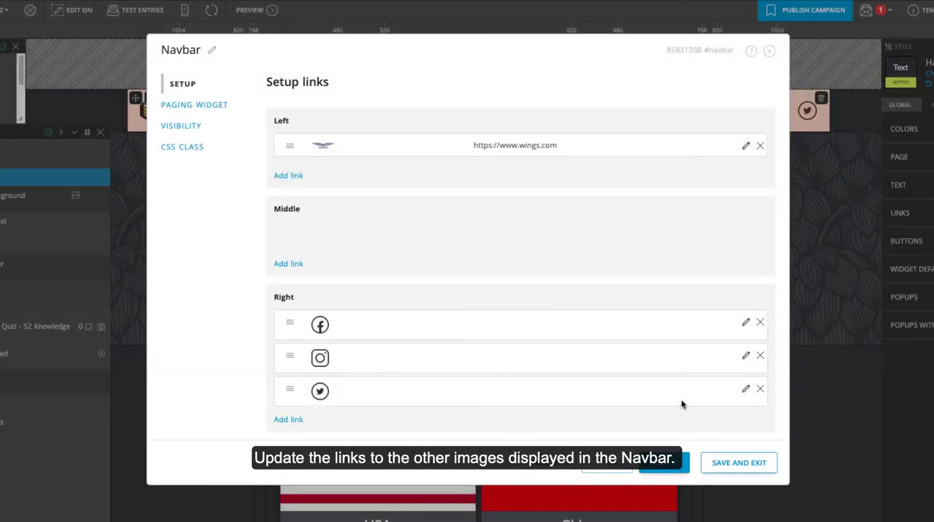
{"action": "left_click", "coordinate": [745, 322]}
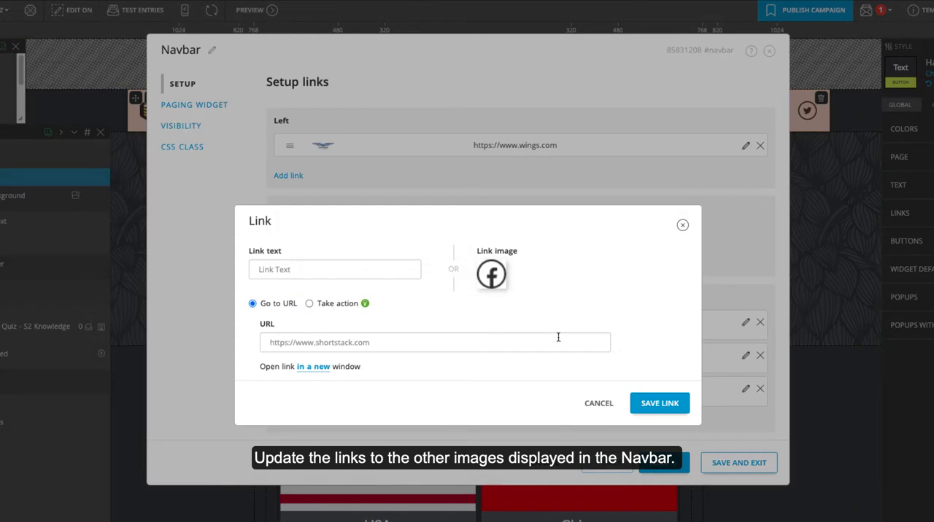
{"action": "left_click", "coordinate": [350, 343]}
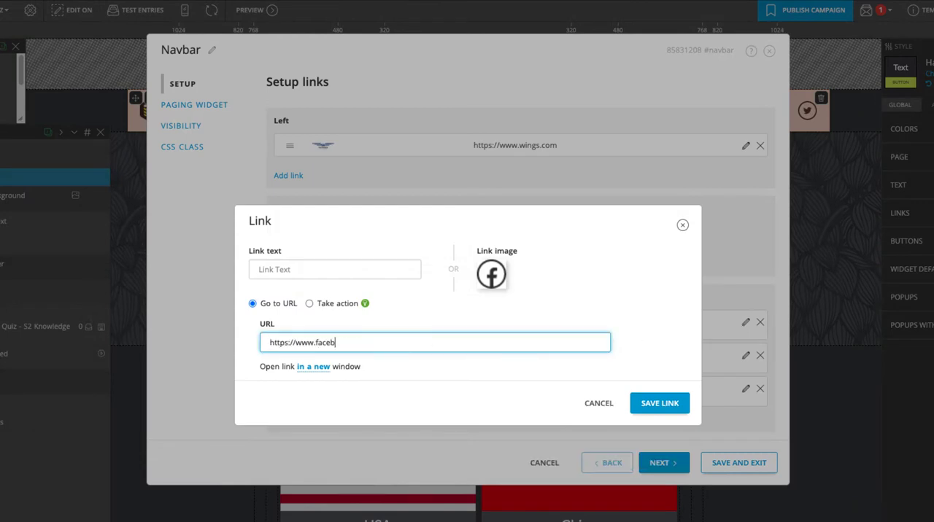
{"action": "left_click", "coordinate": [669, 403]}
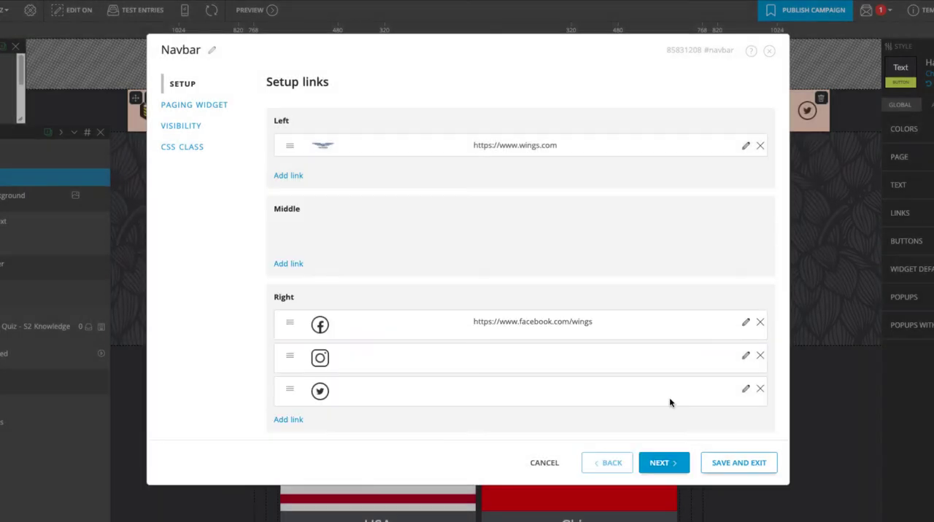
{"action": "left_click", "coordinate": [756, 464]}
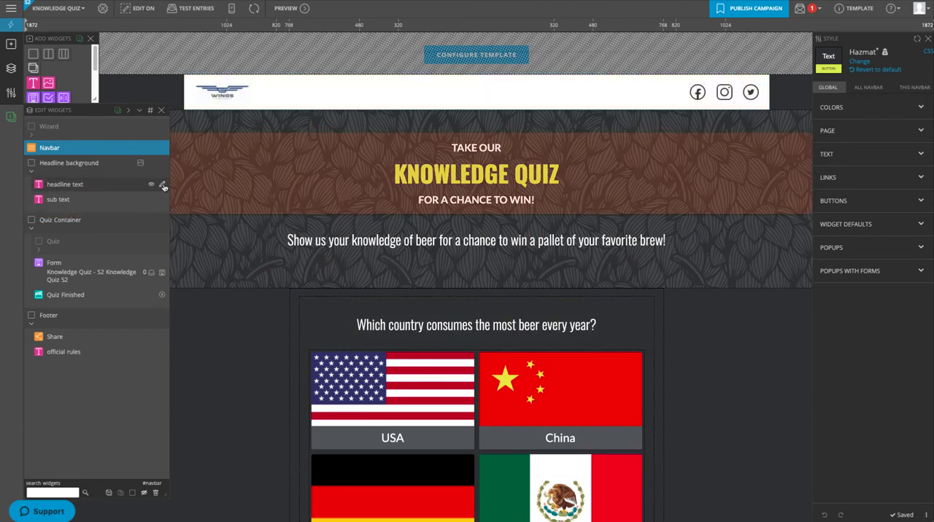
Change the main line of the headline text widget to "Knowledge of Flight Quiz" and save it
{"action": "left_click", "coordinate": [162, 186]}
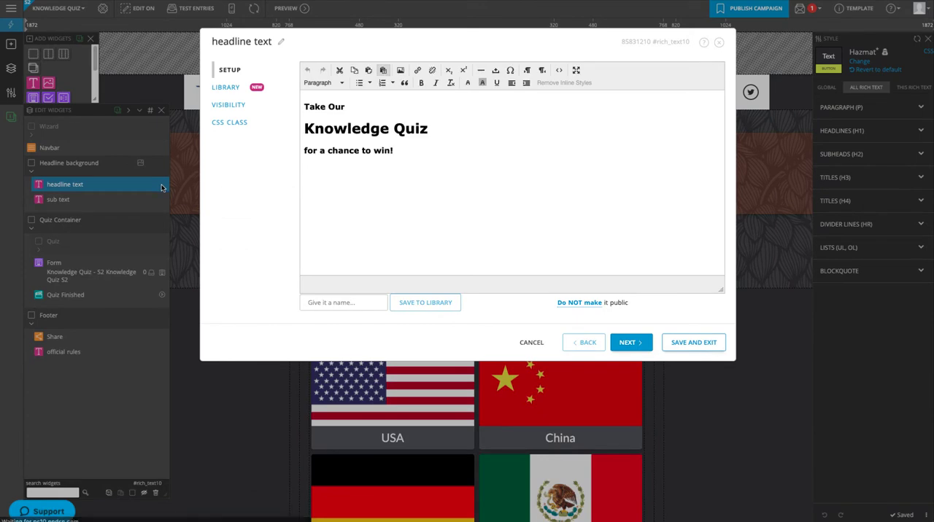
{"action": "left_click", "coordinate": [392, 129]}
{"action": "type", "text": "of Flight"}
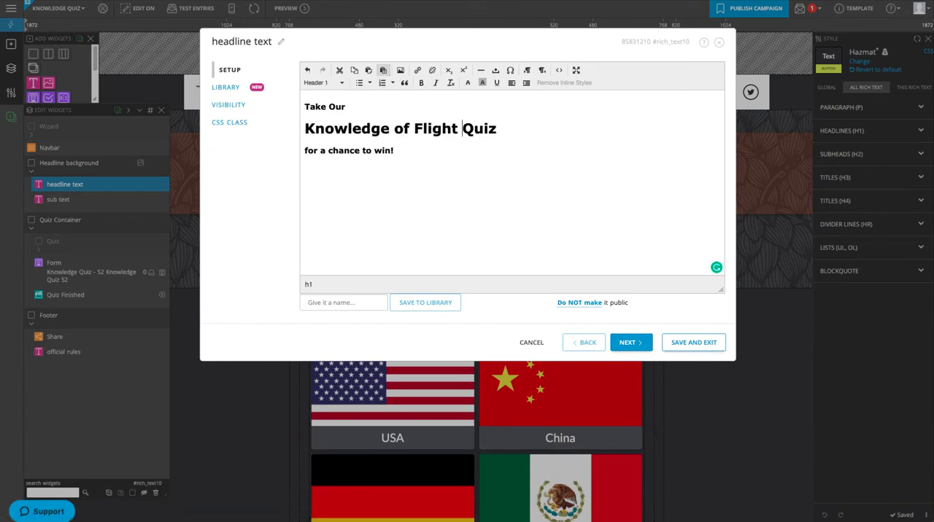
{"action": "left_click", "coordinate": [694, 343]}
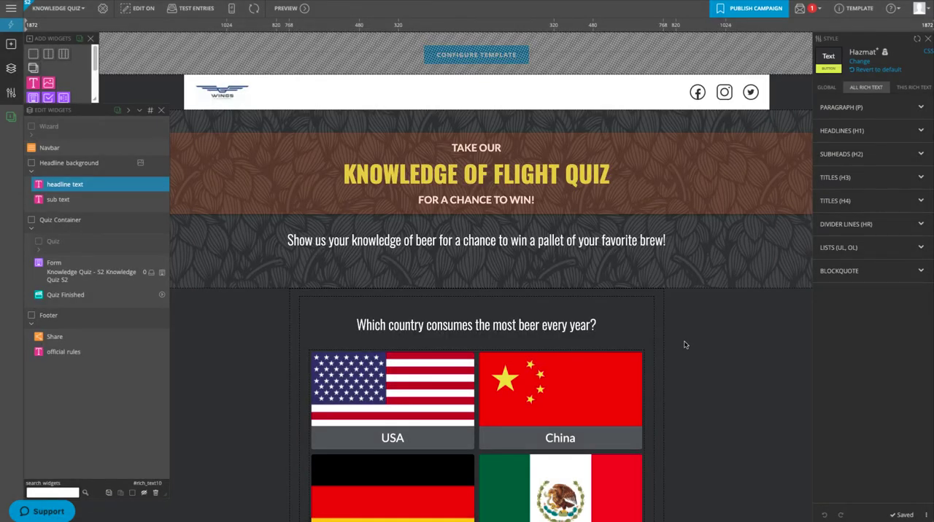
Rewrite the sub text as "Show us your knowledge of flight for a chance to win an hour-long flying lesson with a real commercial pilot."
{"action": "left_click", "coordinate": [162, 200]}
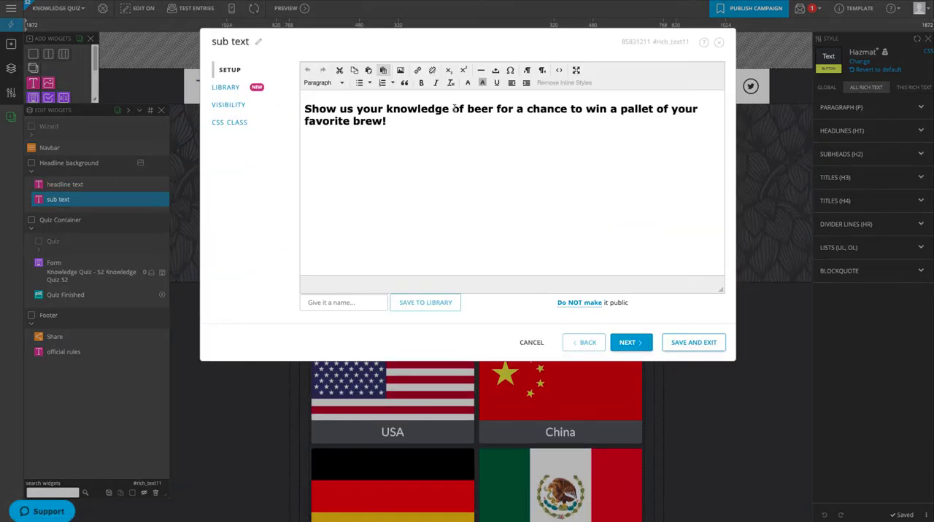
{"action": "double_click", "coordinate": [480, 108]}
{"action": "type", "text": "flight"}
{"action": "left_click_drag", "start_coordinate": [614, 109], "coordinate": [386, 122]}
{"action": "type", "text": "an "}
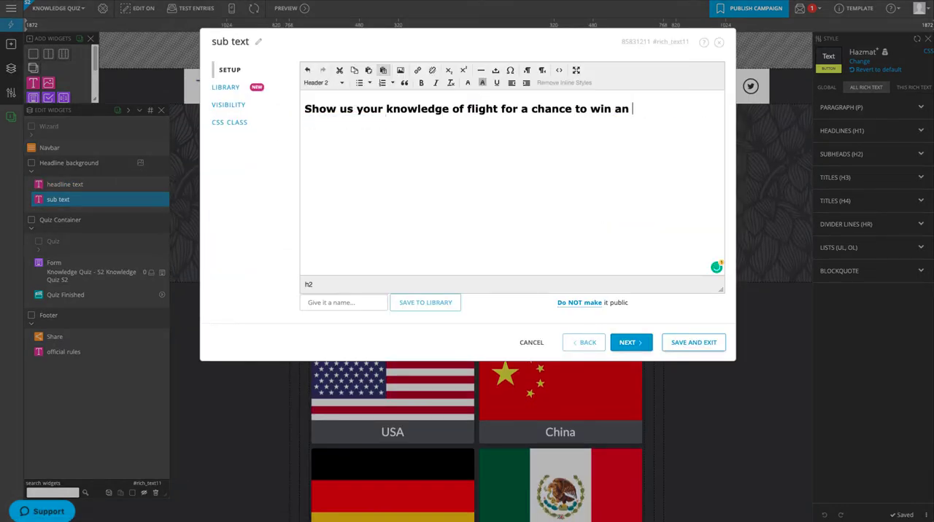
{"action": "type", "text": "hour-long flying lesson with a real commercial pilot."}
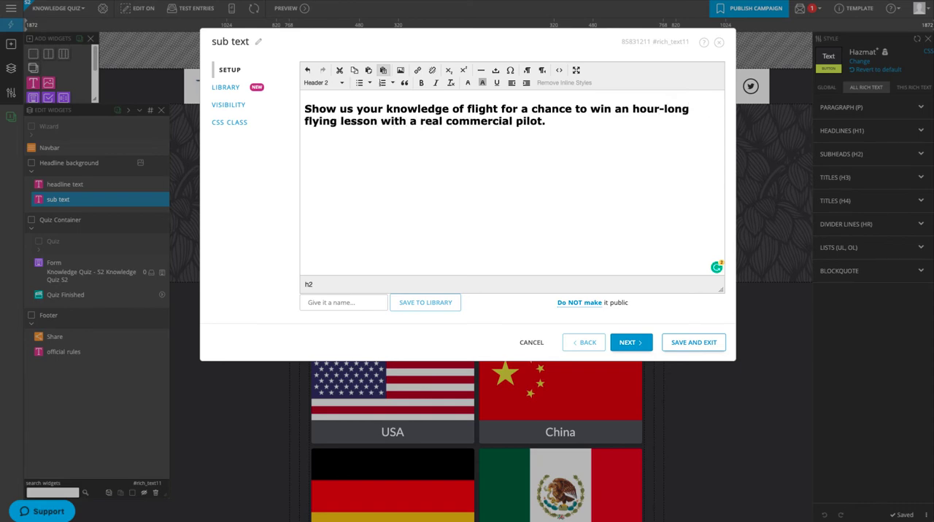
{"action": "left_click", "coordinate": [715, 341]}
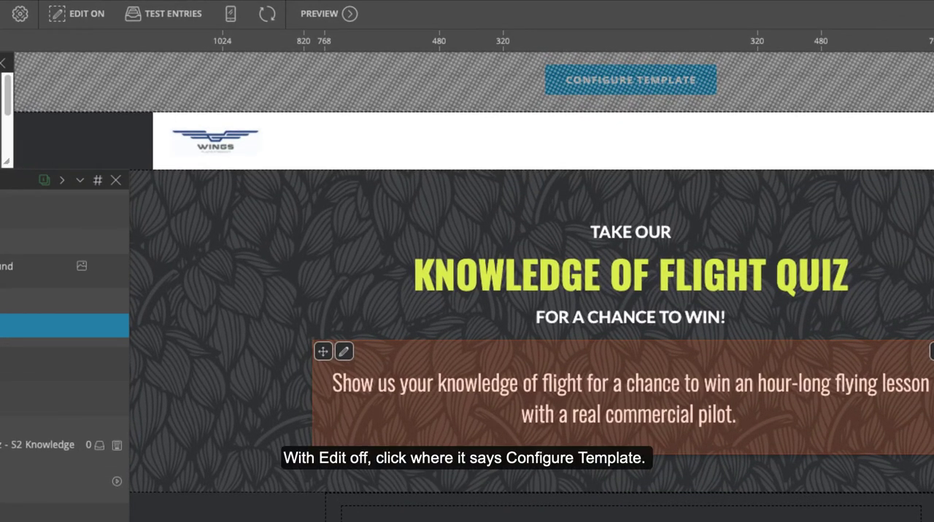
Turn Edit off and, in the template configuration, set Question 1 to "Which airplane was modified for presidential transport and commonly used for Air Force One?"
{"action": "left_click", "coordinate": [75, 16]}
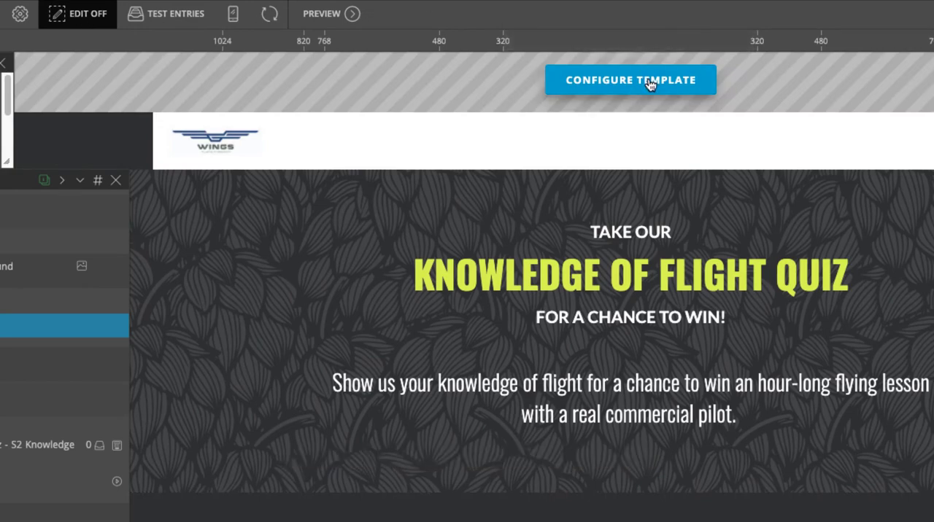
{"action": "left_click", "coordinate": [650, 84]}
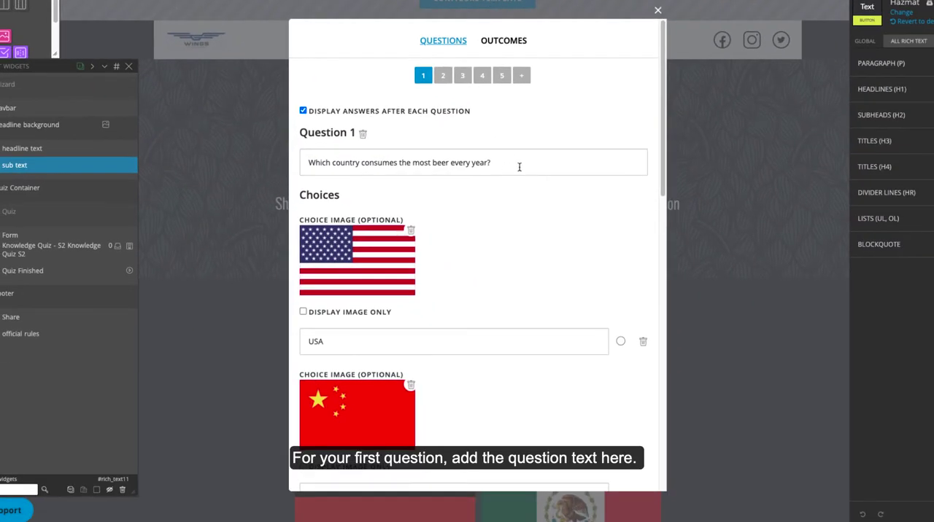
{"action": "left_click_drag", "start_coordinate": [519, 167], "coordinate": [296, 161]}
{"action": "type", "text": "Which airplane was modified for presidential transport and commonly used for Air Force One?"}
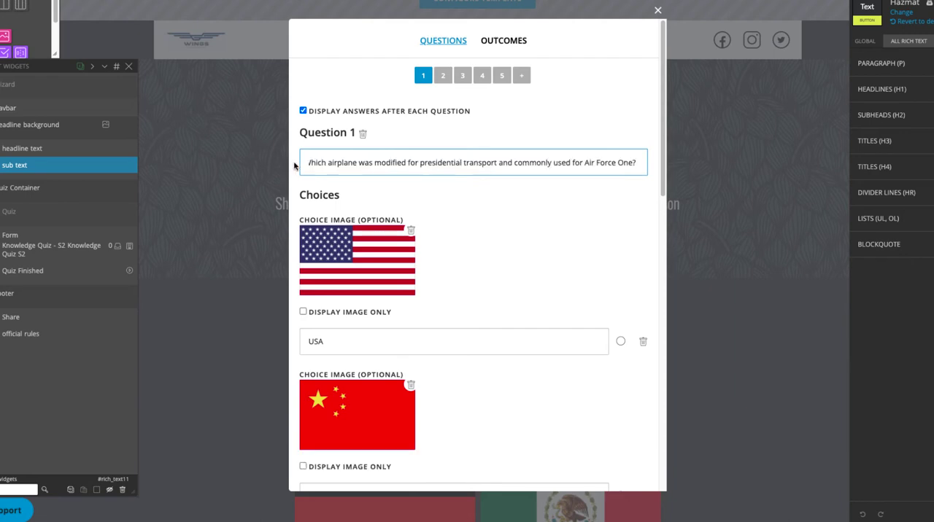
Replace the first choice's US flag with the Lufthansa airliner photo and set its text to "Boeing 747"
{"action": "left_click", "coordinate": [410, 231]}
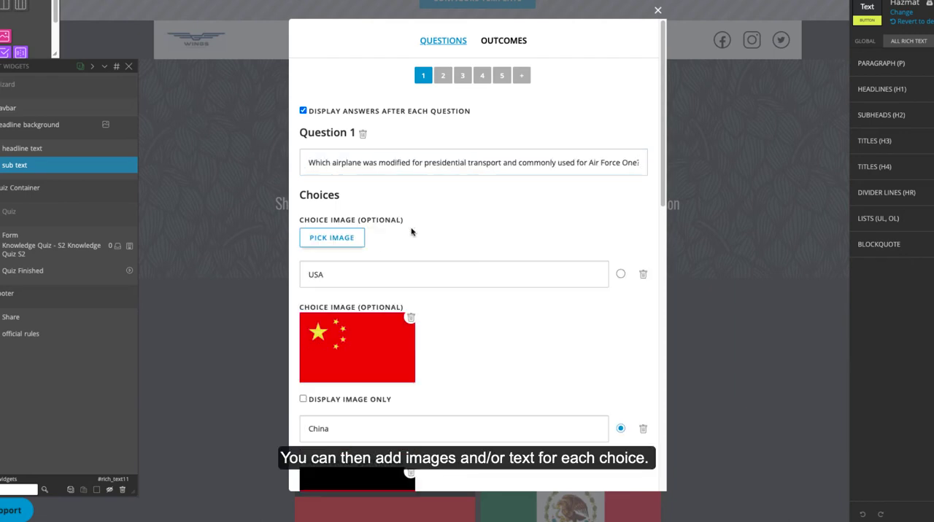
{"action": "left_click", "coordinate": [332, 237]}
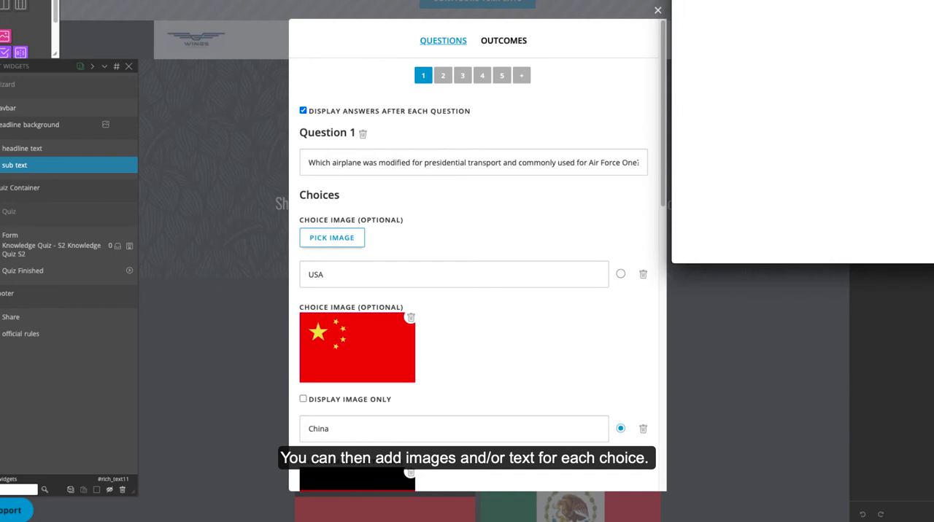
{"action": "left_click", "coordinate": [702, 59]}
{"action": "left_click", "coordinate": [923, 328]}
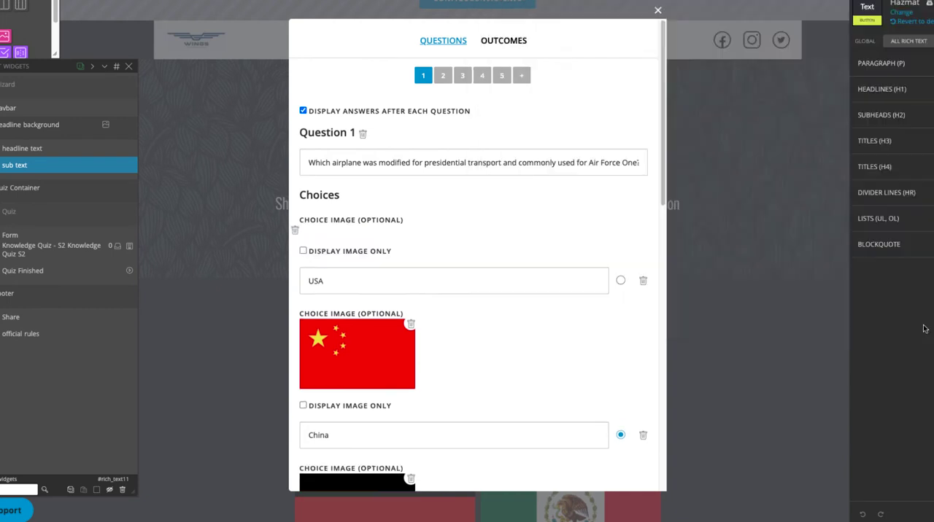
{"action": "left_click_drag", "start_coordinate": [325, 343], "coordinate": [290, 344]}
{"action": "type", "text": "Boeing 747"}
Replace the second choice's Chinese flag with the Boeing 737 photo and set its text to "Boeing 737"
{"action": "scroll", "coordinate": [411, 347], "scroll_direction": "down", "scroll_amount": 1}
{"action": "left_click", "coordinate": [411, 346]}
{"action": "left_click", "coordinate": [332, 354]}
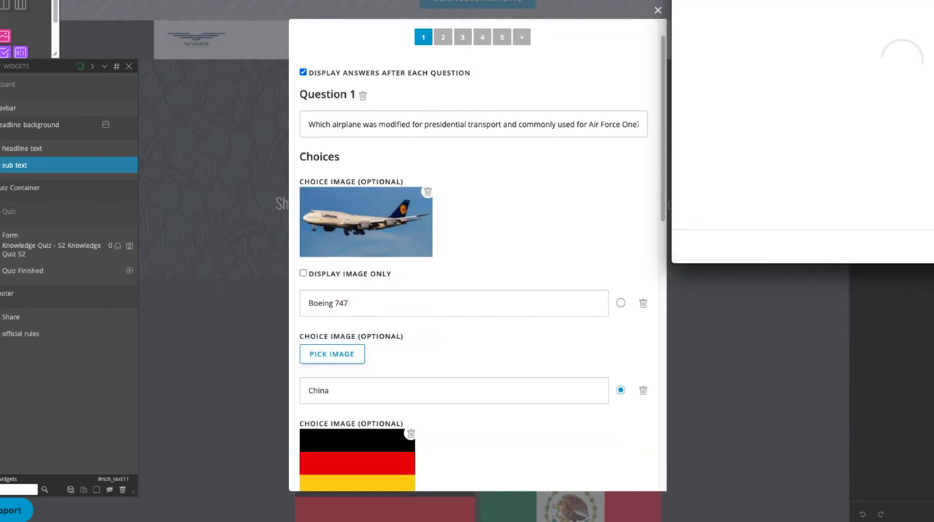
{"action": "left_click", "coordinate": [668, 51]}
{"action": "left_click", "coordinate": [917, 321]}
{"action": "scroll", "coordinate": [355, 367], "scroll_direction": "down", "scroll_amount": 1}
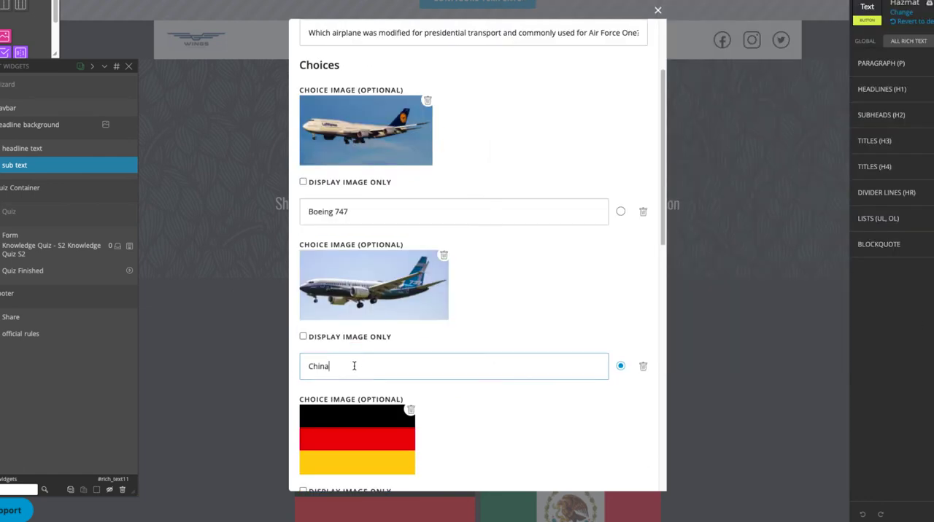
{"action": "left_click_drag", "start_coordinate": [354, 366], "coordinate": [288, 373]}
{"action": "type", "text": "Boeing 737"}
Replace the third choice's German flag with the Airbus photo and set its text to "Airbus a380"
{"action": "scroll", "coordinate": [313, 370], "scroll_direction": "down", "scroll_amount": 1}
{"action": "scroll", "coordinate": [312, 371], "scroll_direction": "down", "scroll_amount": 2}
{"action": "left_click", "coordinate": [411, 214]}
{"action": "left_click", "coordinate": [332, 222]}
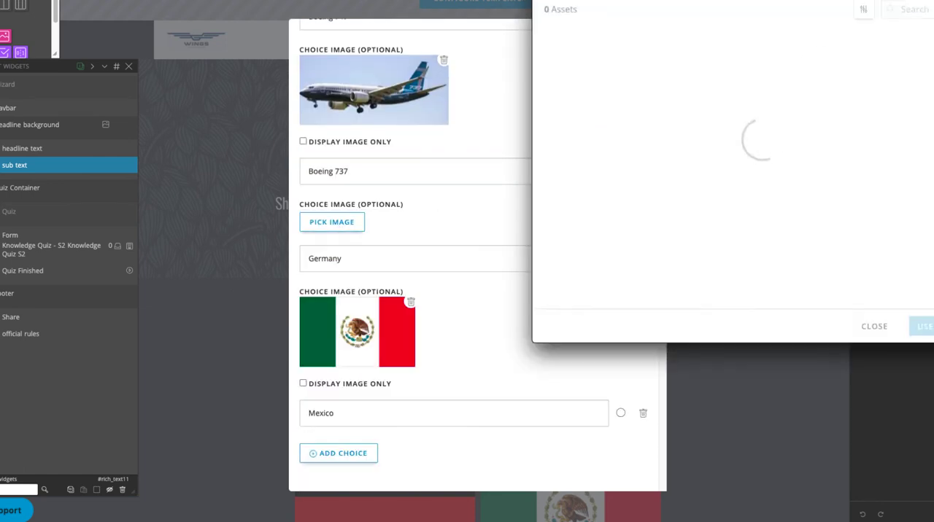
{"action": "left_click", "coordinate": [921, 326]}
{"action": "left_click_drag", "start_coordinate": [349, 327], "coordinate": [292, 328]}
{"action": "type", "text": "Airbus a380"}
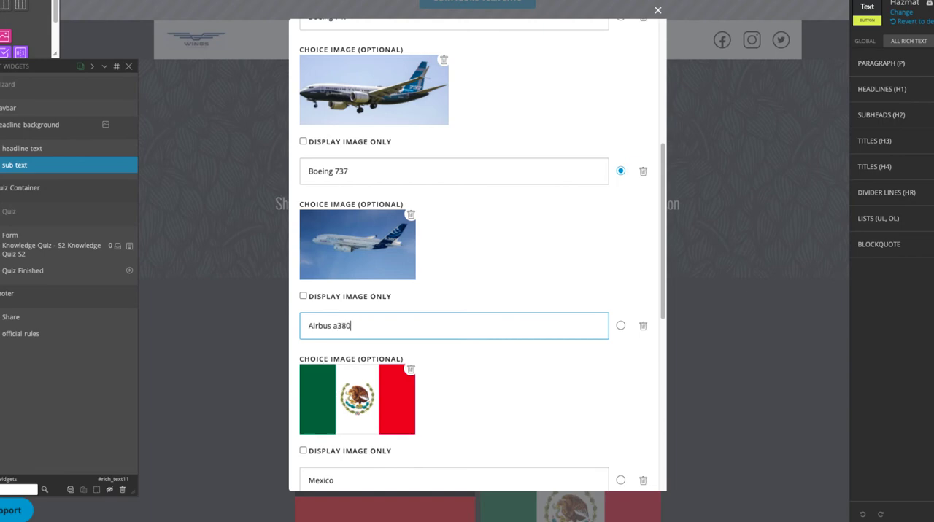
Replace the fourth choice's Mexican flag with the ANA airliner photo and set its text to "Boeing 787 Dreamliner"
{"action": "scroll", "coordinate": [408, 292], "scroll_direction": "down", "scroll_amount": 2}
{"action": "left_click", "coordinate": [408, 200]}
{"action": "left_click", "coordinate": [332, 213]}
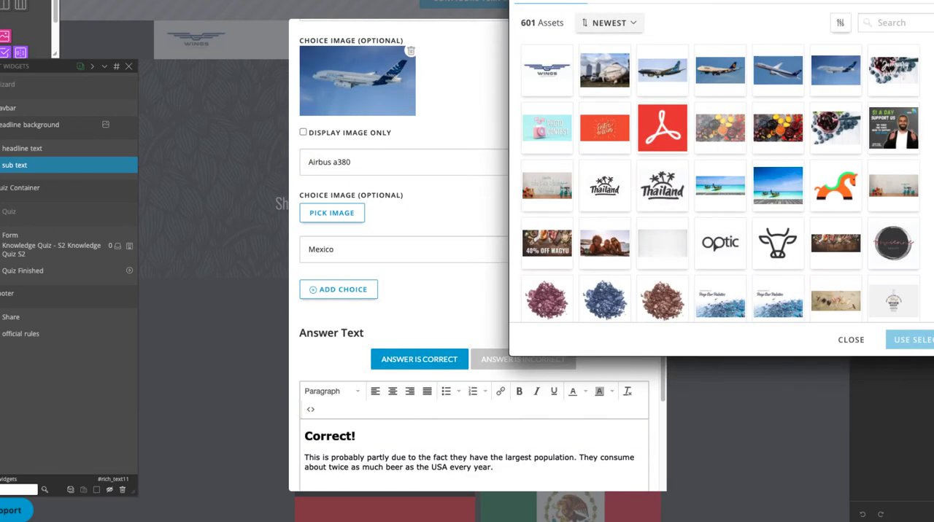
{"action": "left_click", "coordinate": [778, 71]}
{"action": "left_click", "coordinate": [913, 340]}
{"action": "left_click_drag", "start_coordinate": [341, 318], "coordinate": [277, 321]}
{"action": "type", "text": "Boeing 787 Dreamliner"}
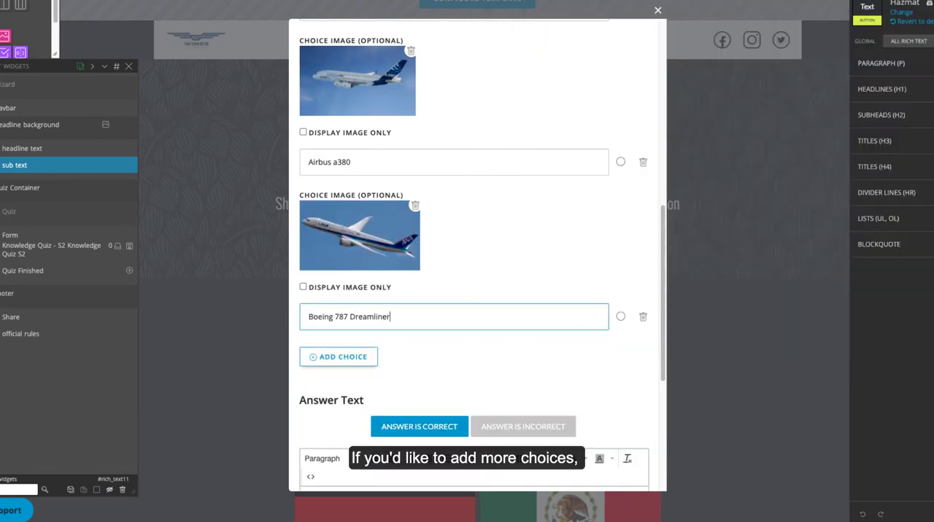
Mark the Boeing 747 choice as the correct answer to Question 1
{"action": "left_click", "coordinate": [434, 343]}
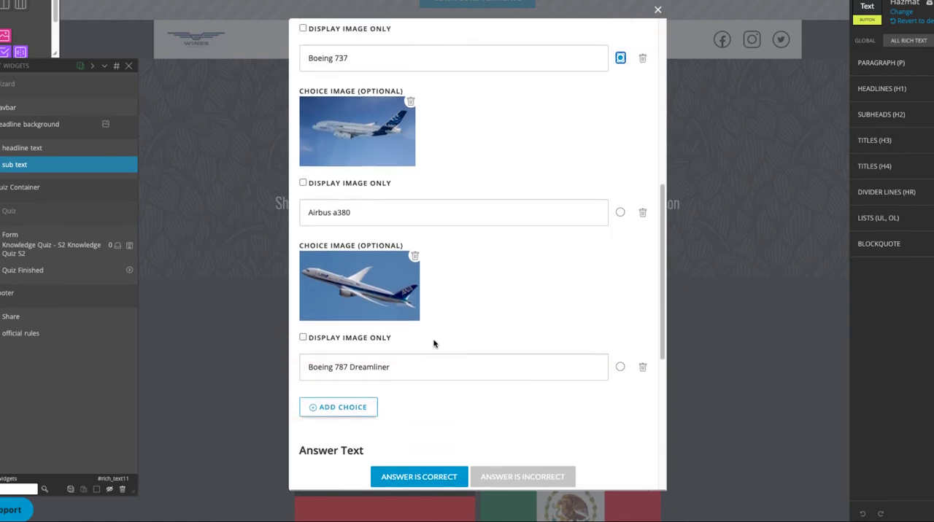
{"action": "scroll", "coordinate": [433, 344], "scroll_direction": "up", "scroll_amount": 3}
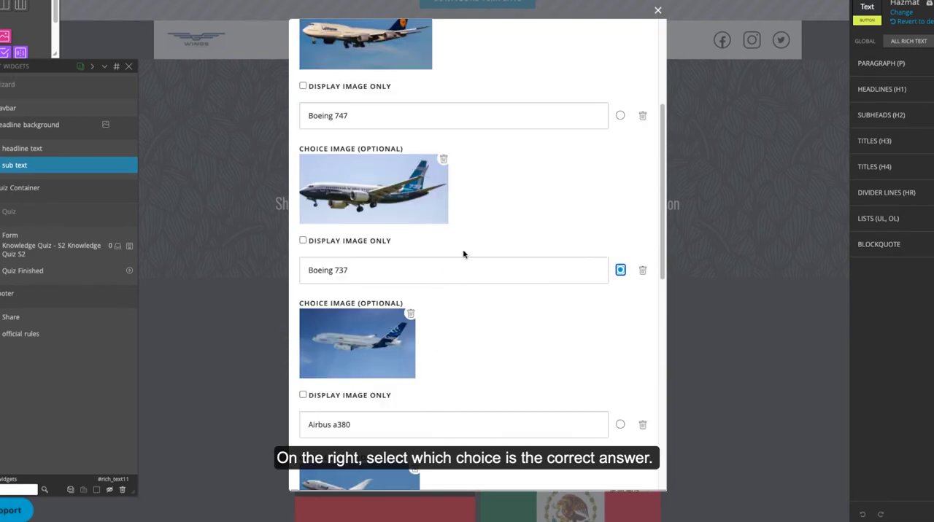
{"action": "left_click", "coordinate": [620, 116]}
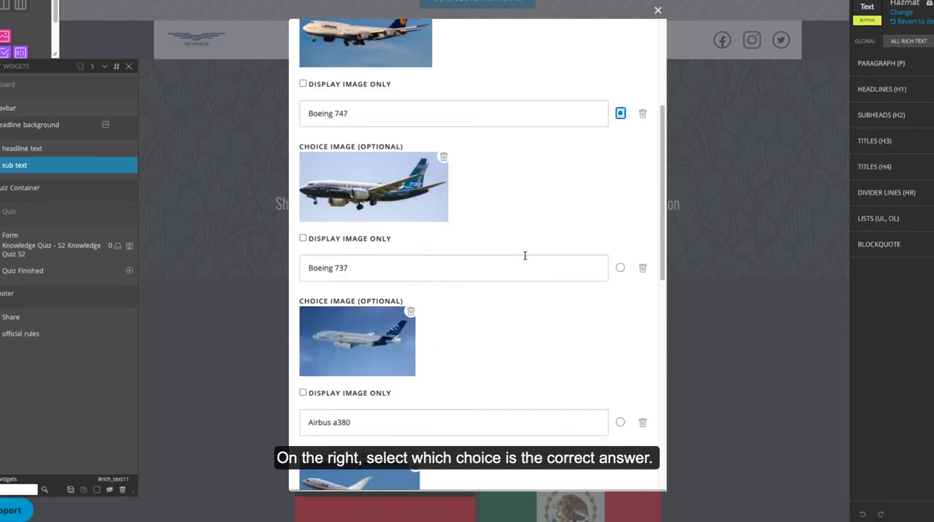
Replace Question 1's correct-answer explanation with the paragraph beginning "You're really getting off the ground" about the militarized Boeing 747 and Air Force One
{"action": "scroll", "coordinate": [521, 267], "scroll_direction": "down", "scroll_amount": 8}
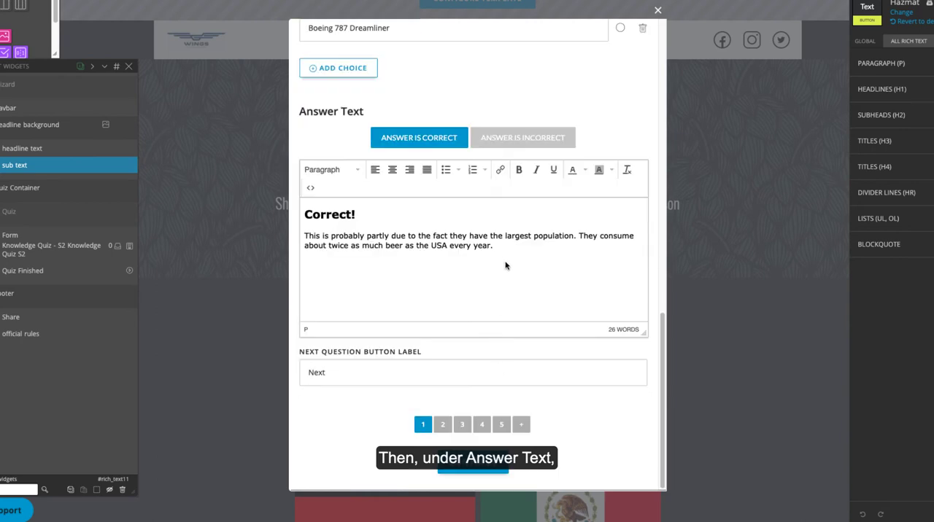
{"action": "left_click_drag", "start_coordinate": [494, 246], "coordinate": [299, 239]}
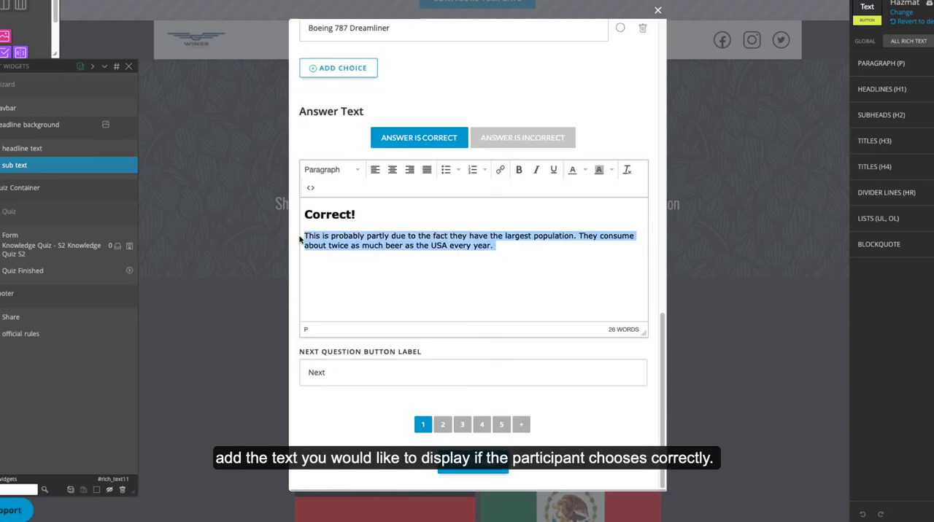
{"action": "type", "text": "You’re really getting off the ground. The Boeing 747 was militarized to accommodate presidential transport. Little known fact - Air Force One is the airforce call to indicate any airplane POTUS is flying on."}
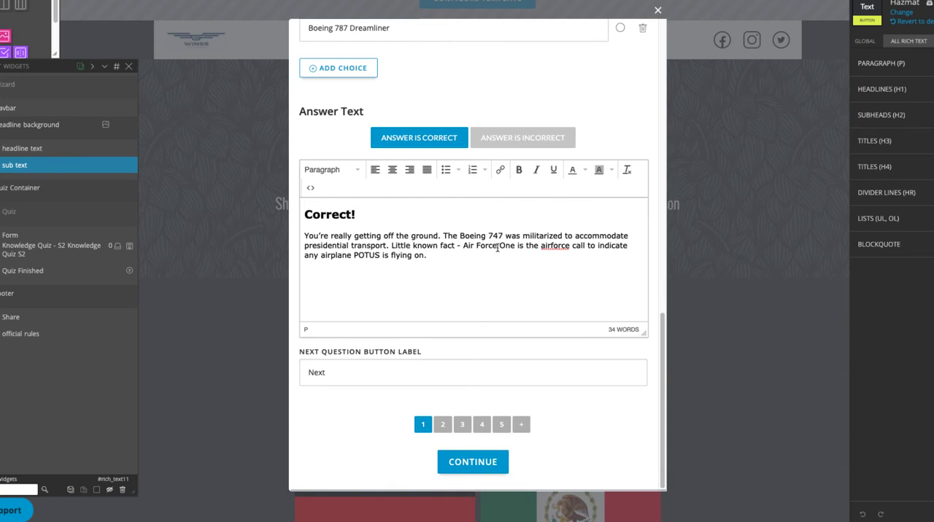
Replace Question 1's incorrect-answer explanation with "Sorry! You couldn't get off the ground on this one."
{"action": "left_click", "coordinate": [528, 143]}
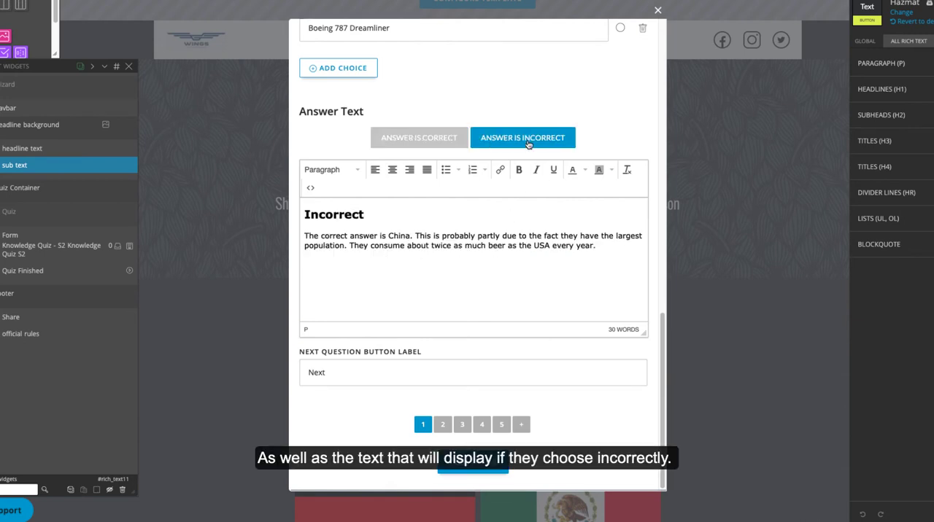
{"action": "left_click_drag", "start_coordinate": [596, 246], "coordinate": [302, 240]}
{"action": "type", "text": "Sorry"}
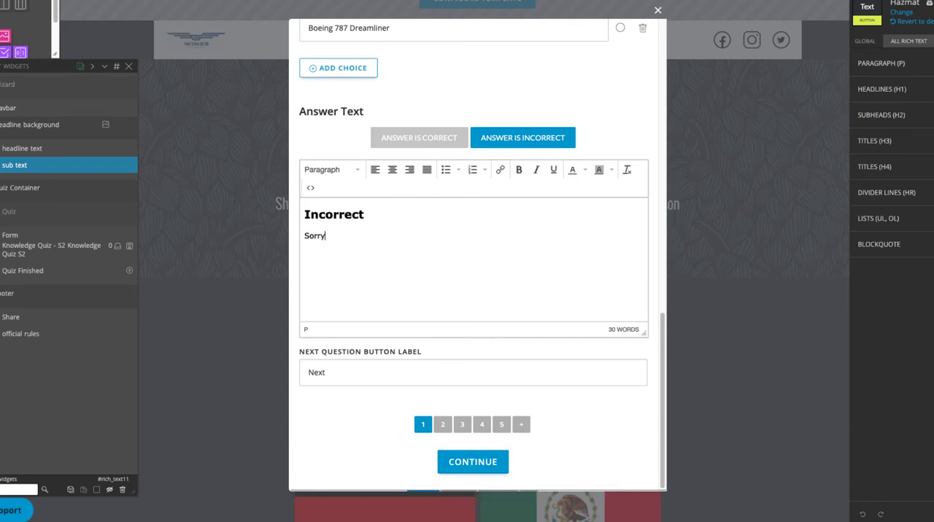
{"action": "type", "text": "! You couldn't get off the ground on this "}
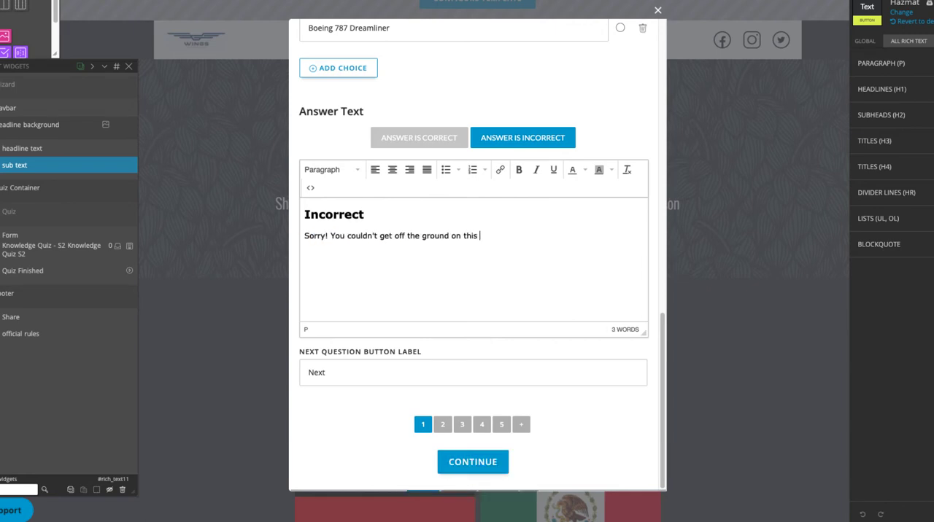
{"action": "type", "text": "one."}
Set the text of Question 2 to "What year was the first commercial flight?"
{"action": "left_click", "coordinate": [442, 424]}
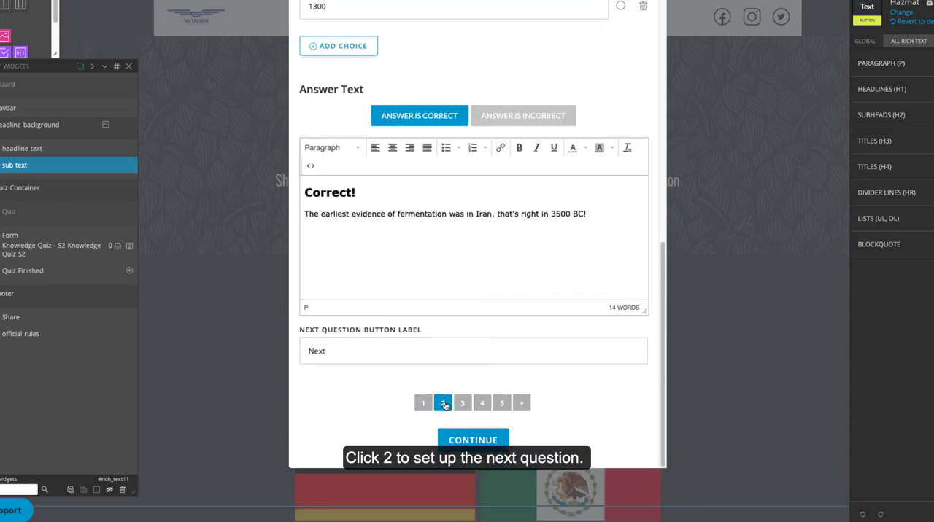
{"action": "left_click_drag", "start_coordinate": [484, 144], "coordinate": [270, 142]}
{"action": "type", "text": "What year was the first commercial flight?"}
Set Question 2's four choices to 1950, 1929, 1914 and 1890, in that order
{"action": "left_click_drag", "start_coordinate": [339, 255], "coordinate": [294, 255]}
{"action": "type", "text": "1950"}
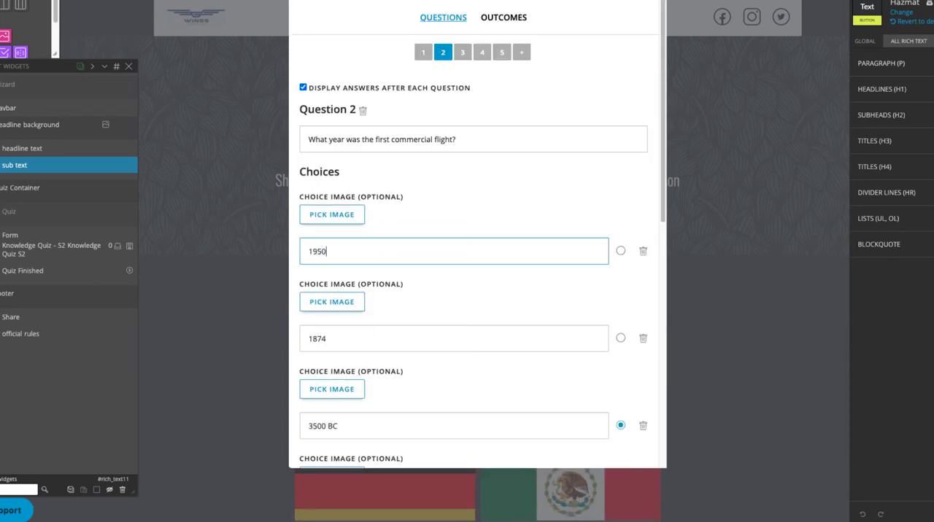
{"action": "left_click_drag", "start_coordinate": [337, 341], "coordinate": [275, 345]}
{"action": "type", "text": "1929"}
{"action": "left_click_drag", "start_coordinate": [343, 429], "coordinate": [319, 430]}
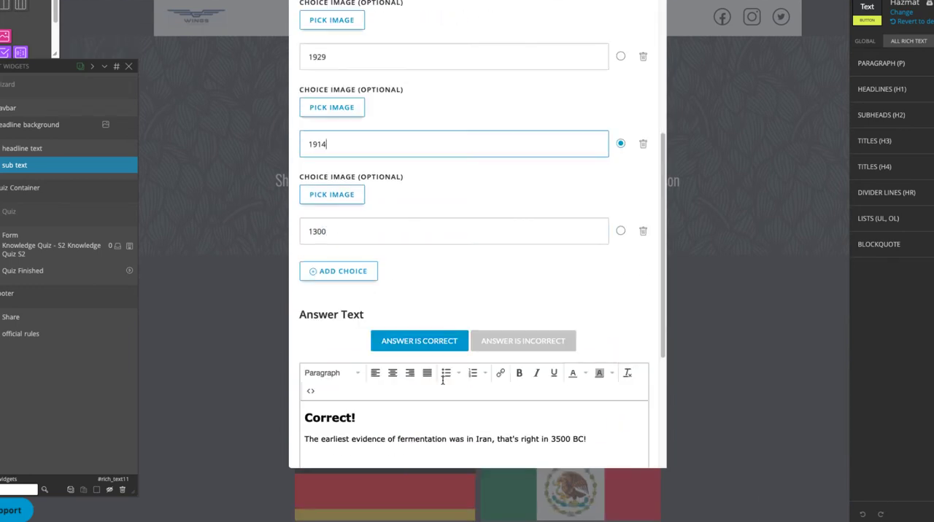
{"action": "left_click", "coordinate": [454, 231]}
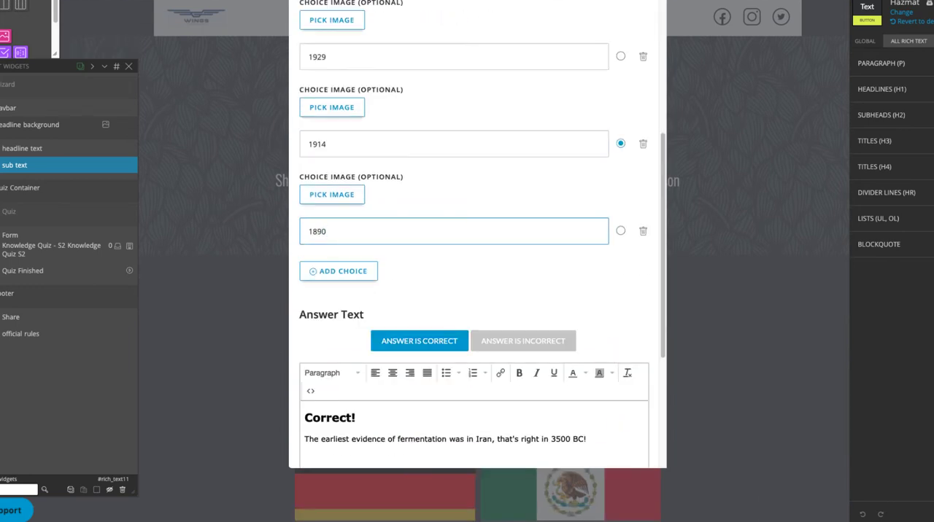
Replace Question 2's correct-answer explanation with "You've reached cruising altitude!" and the fact about the Jan. 1, 1914 St. Petersburg to Tampa airline service
{"action": "scroll", "coordinate": [401, 304], "scroll_direction": "down", "scroll_amount": 3}
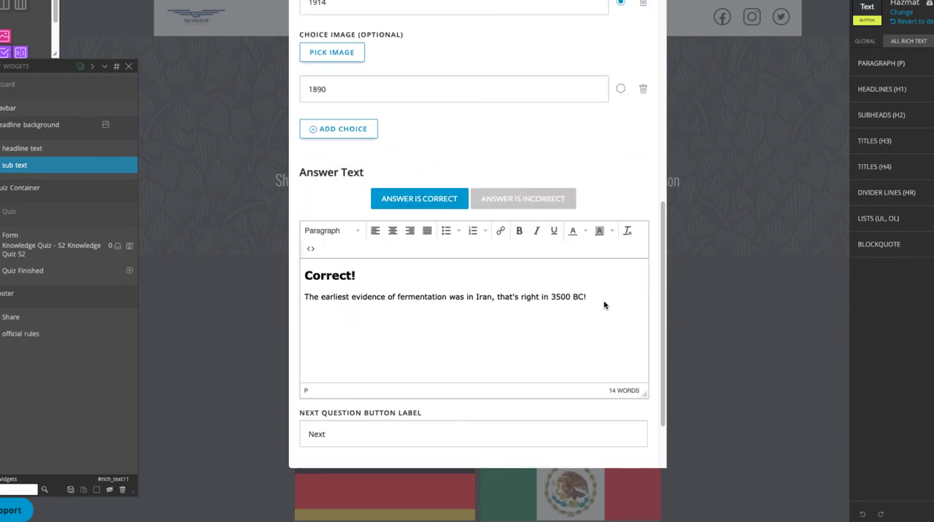
{"action": "left_click_drag", "start_coordinate": [604, 304], "coordinate": [289, 299]}
{"action": "type", "text": "You've reached cruising altitude! On Jan. 1, 1914, the world's first scheduled passenger airline service took off, operating between St. Petersburg and Tampa, Fla."}
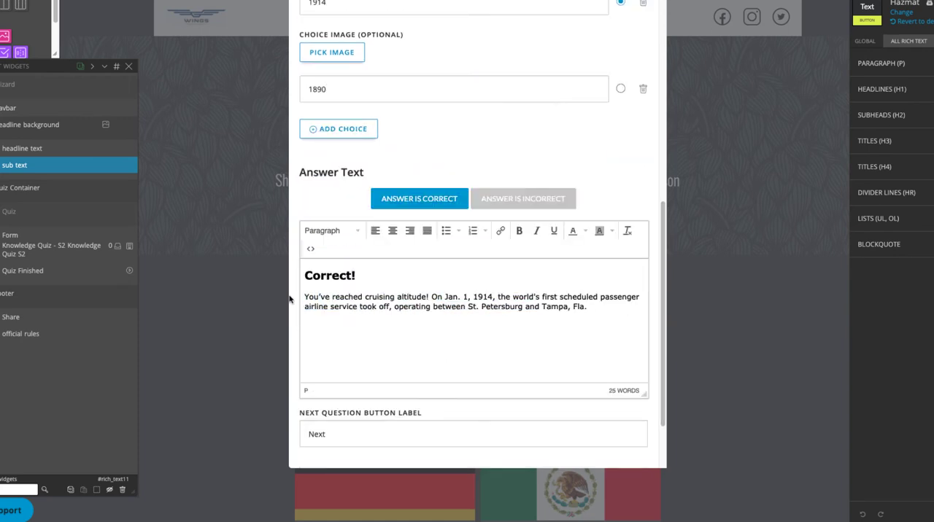
Continue to the quiz outcomes and add a fourth outcome range
{"action": "scroll", "coordinate": [490, 329], "scroll_direction": "down", "scroll_amount": 1}
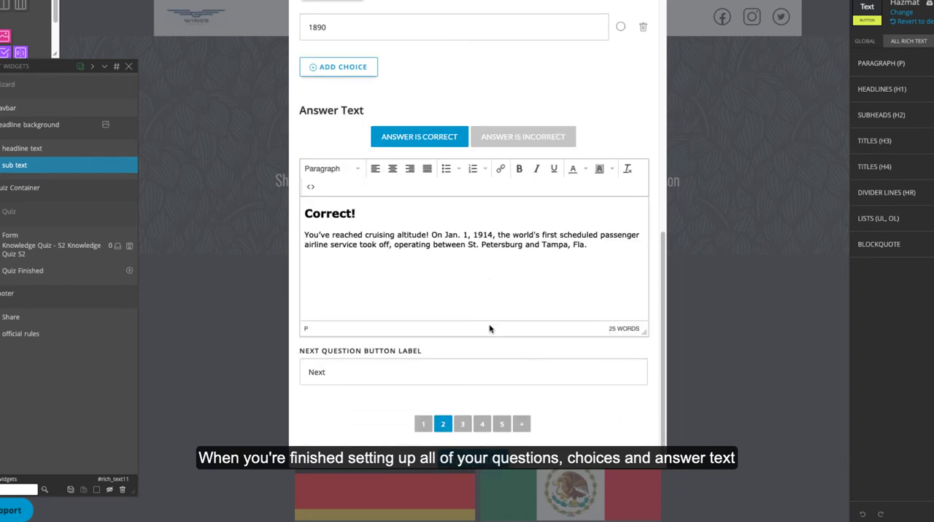
{"action": "left_click", "coordinate": [475, 452]}
{"action": "scroll", "coordinate": [475, 451], "scroll_direction": "up", "scroll_amount": 1}
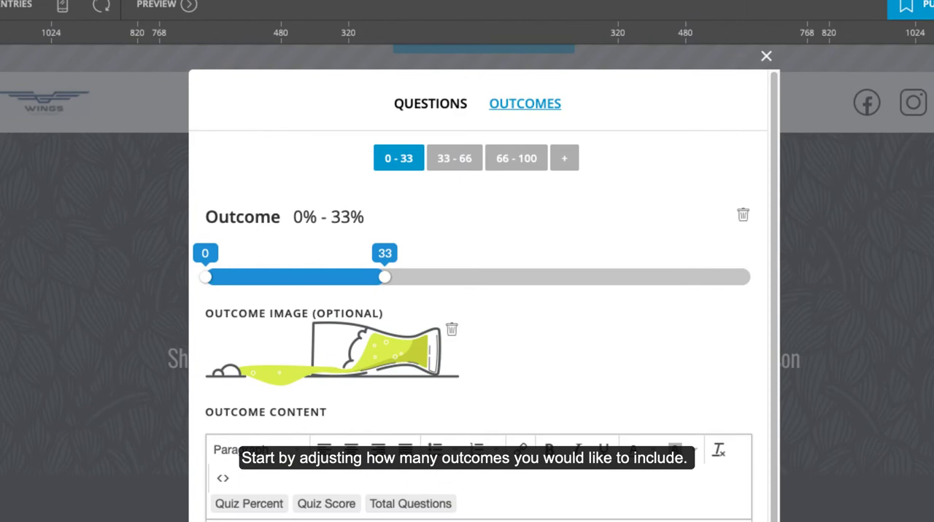
{"action": "left_click", "coordinate": [564, 159]}
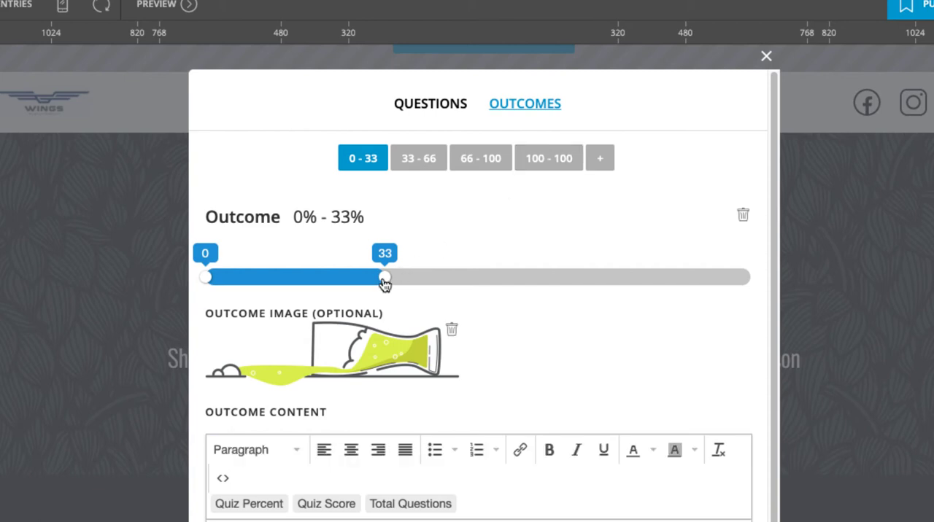
Divide the four outcome ranges into 0–25%, 25–50%, 50–75% and 75–100%
{"action": "left_click_drag", "start_coordinate": [385, 279], "coordinate": [341, 281]}
{"action": "left_click", "coordinate": [410, 163]}
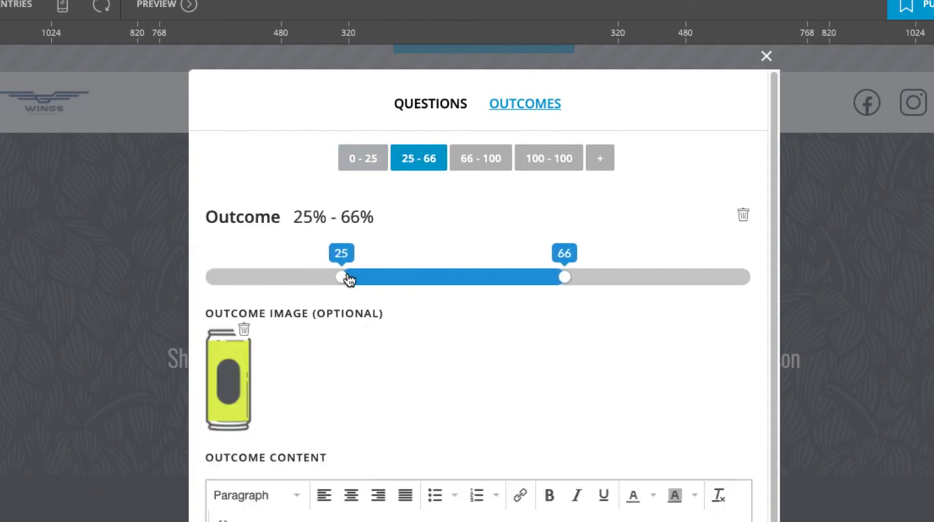
{"action": "left_click_drag", "start_coordinate": [563, 277], "coordinate": [480, 284]}
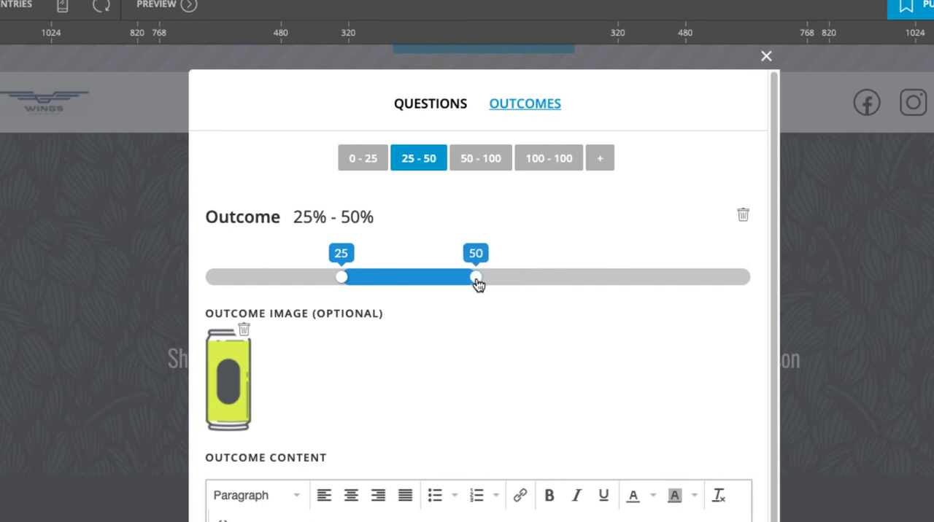
{"action": "left_click", "coordinate": [486, 158]}
{"action": "left_click_drag", "start_coordinate": [751, 277], "coordinate": [606, 280]}
{"action": "left_click", "coordinate": [539, 160]}
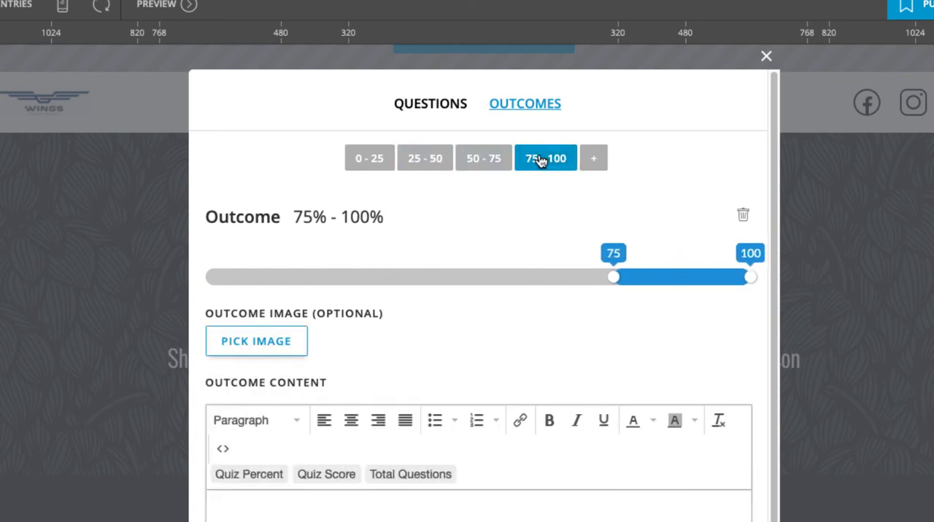
Replace the 0–25% outcome's spilled-glass image with the photo of the grounded, derelict airplane from the media library
{"action": "left_click", "coordinate": [369, 160]}
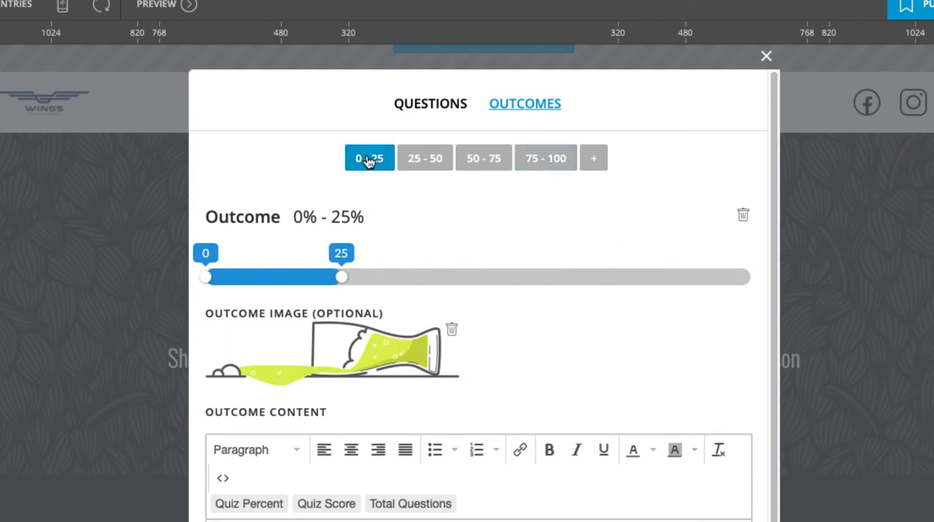
{"action": "left_click", "coordinate": [453, 330]}
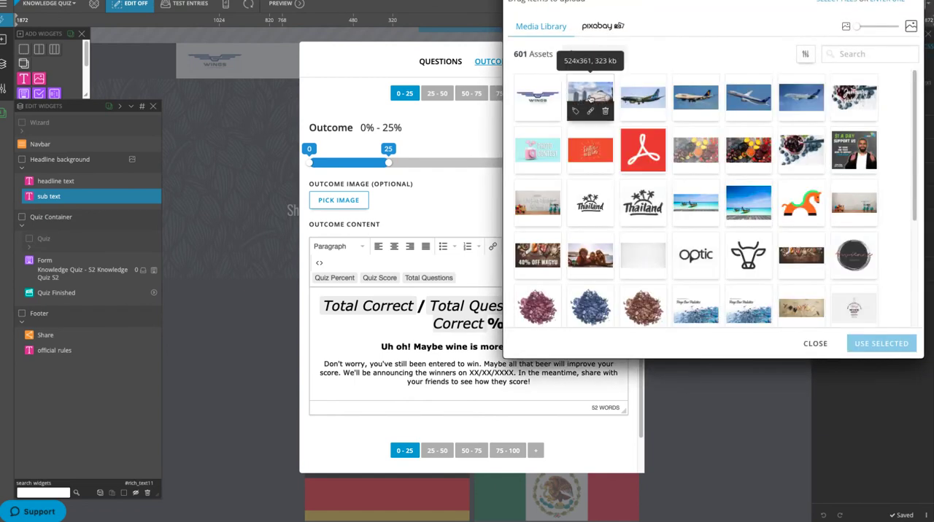
{"action": "left_click", "coordinate": [589, 99]}
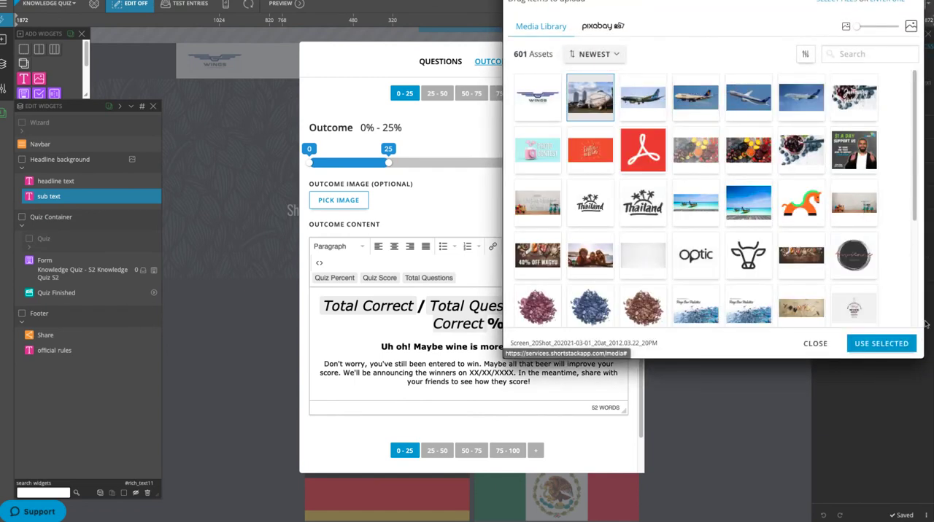
{"action": "left_click", "coordinate": [879, 345]}
Change the 0–25% outcome's subheading to "Uh oh! You're stuck on the ground."
{"action": "scroll", "coordinate": [675, 291], "scroll_direction": "down", "scroll_amount": 1}
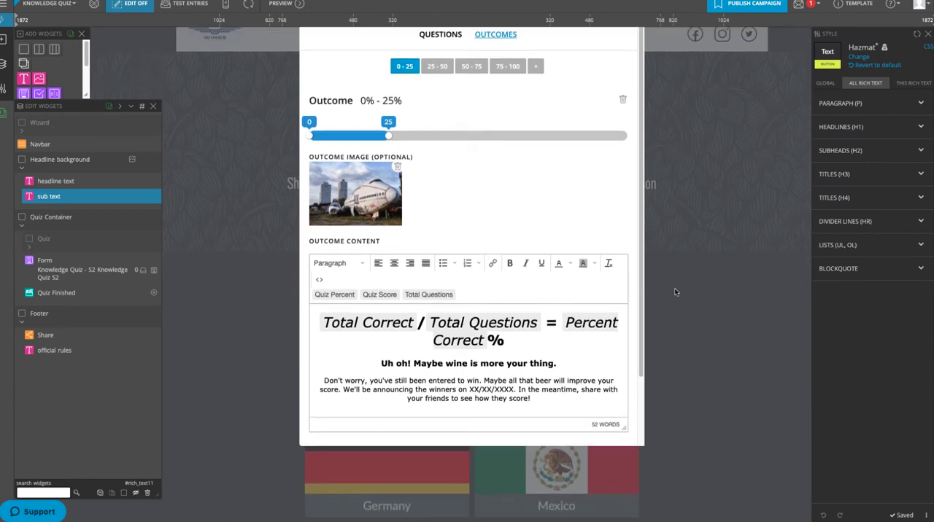
{"action": "left_click_drag", "start_coordinate": [552, 363], "coordinate": [412, 363]}
{"action": "type", "text": "You're stuck on the ground"}
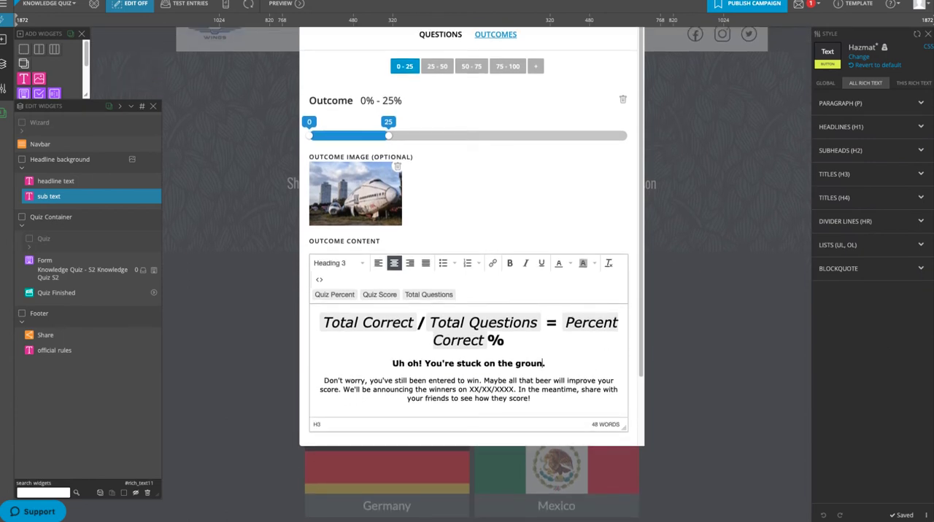
Rewrite the 0–25% message after "entered to win" to urge brushing up on flight knowledge before meeting the pilot and announce winners on June 6, 2021
{"action": "double_click", "coordinate": [507, 381]}
{"action": "key", "text": "ctrl+shift+End"}
{"action": "type", "text": "In the meantime, brush up on your knowledge of"}
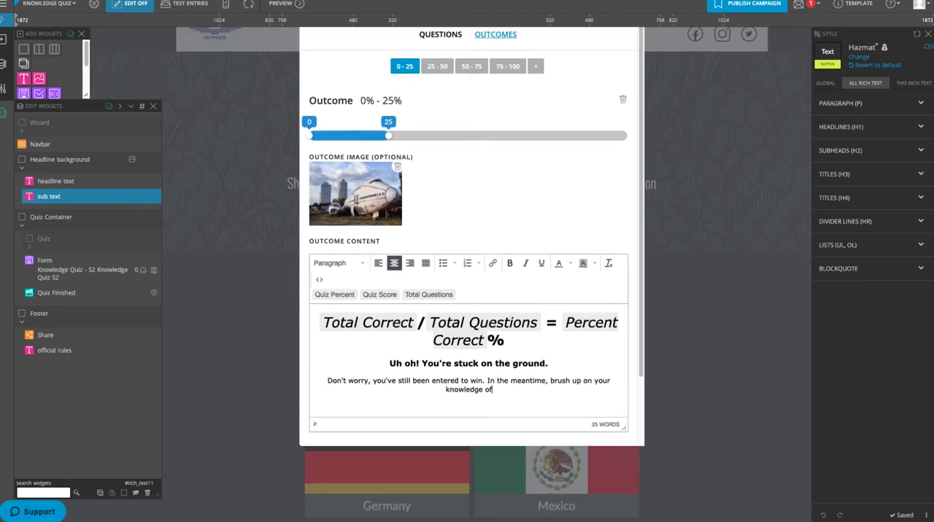
{"action": "type", "text": " flight. You wouldn't want to embarrass yourself in front of the"}
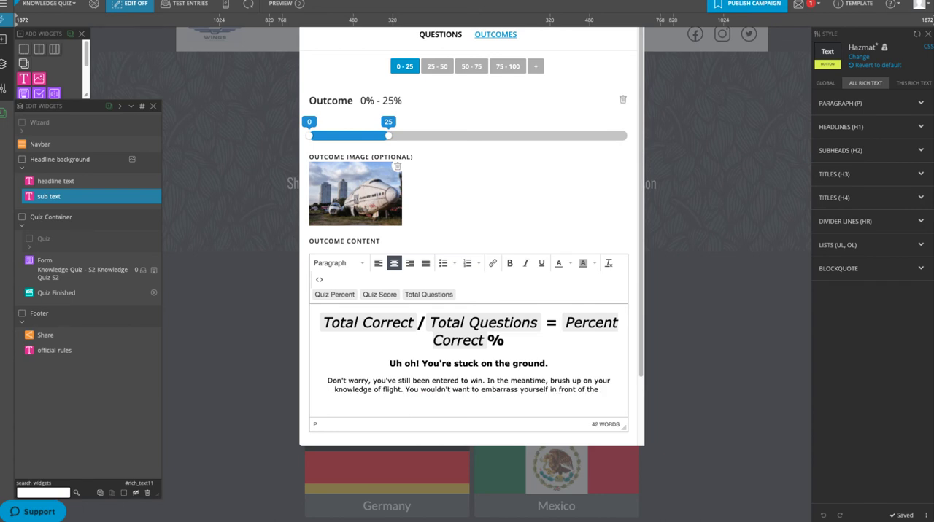
{"action": "type", "text": " pilot. We'll announce the winners on June 6, 2021."}
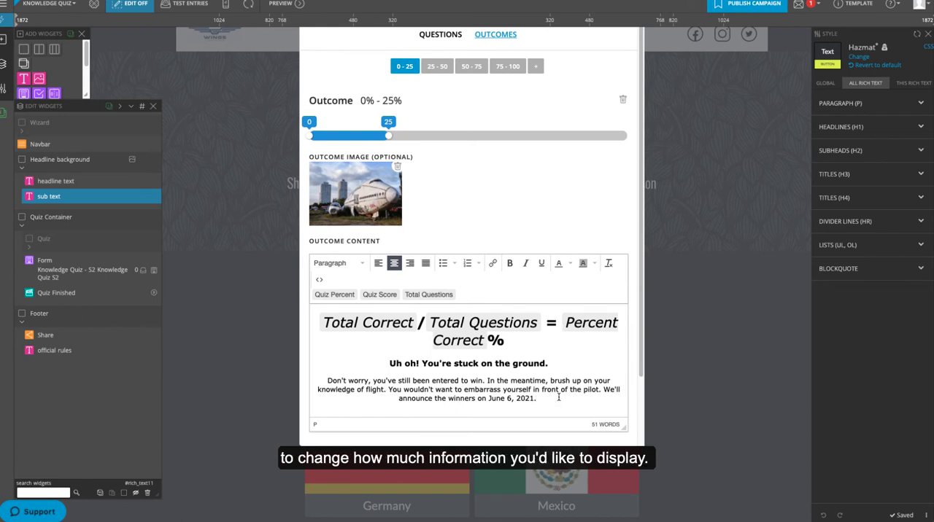
Remove the Total Correct and Total Questions fields with their slash and equals sign from the 0–25% heading, keeping only "Percent Correct %"
{"action": "left_click", "coordinate": [346, 323]}
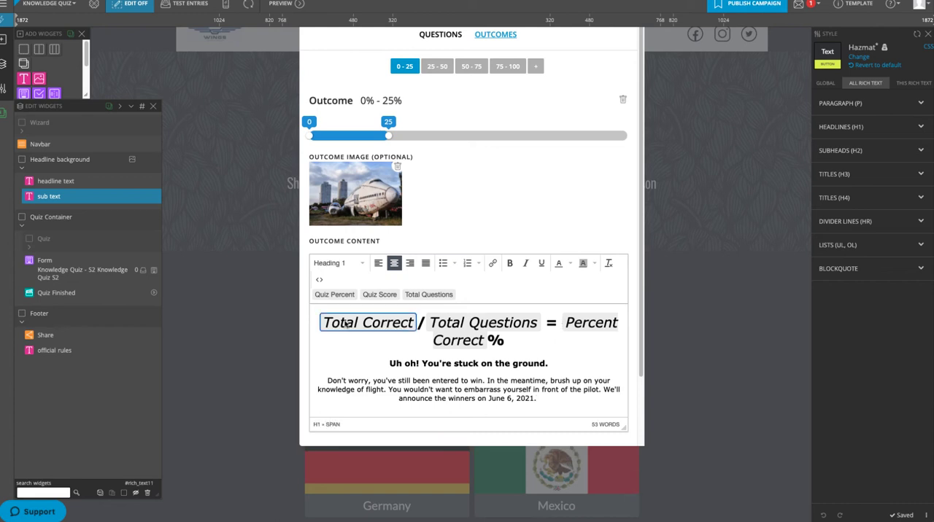
{"action": "key", "text": "BackSpace"}
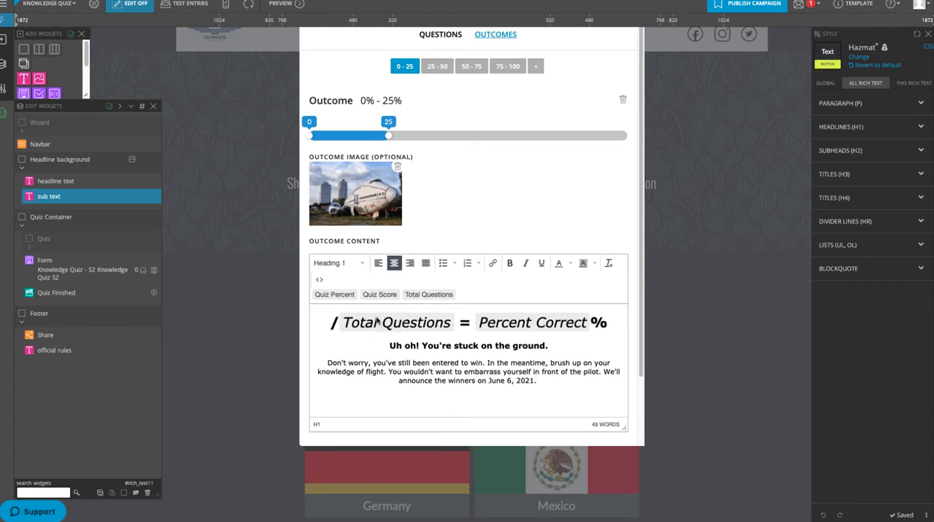
{"action": "left_click", "coordinate": [377, 323]}
{"action": "key", "text": "BackSpace"}
{"action": "left_click_drag", "start_coordinate": [414, 324], "coordinate": [385, 325]}
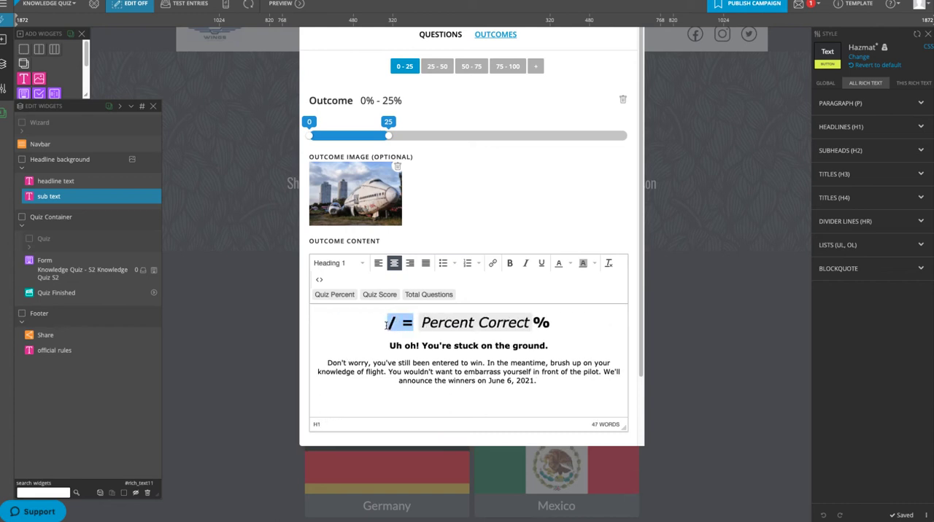
{"action": "key", "text": "BackSpace"}
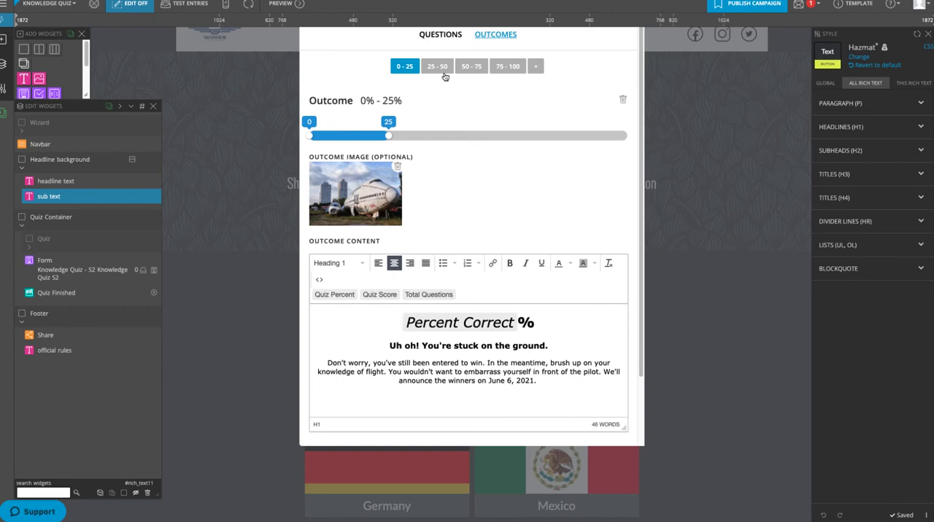
Replace the 25–50% outcome's can image with the ANA airliner photo
{"action": "left_click", "coordinate": [441, 69]}
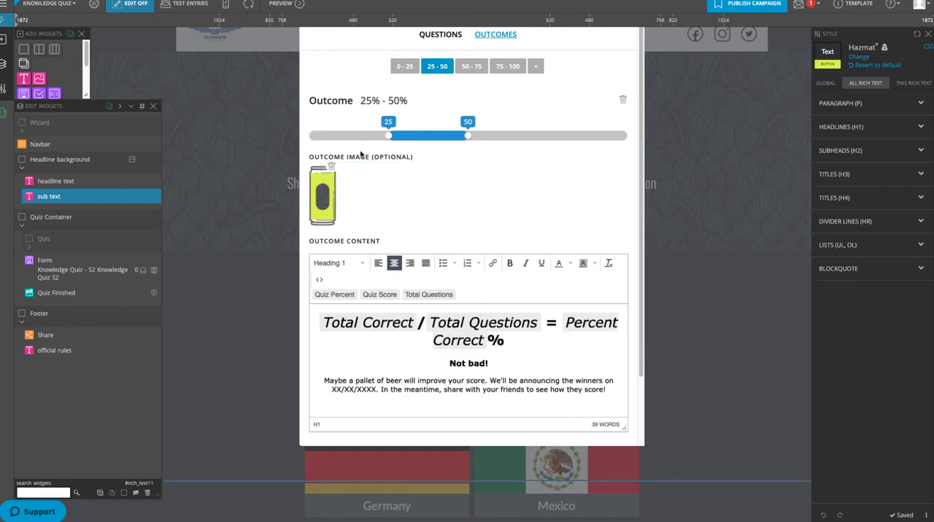
{"action": "left_click", "coordinate": [332, 169]}
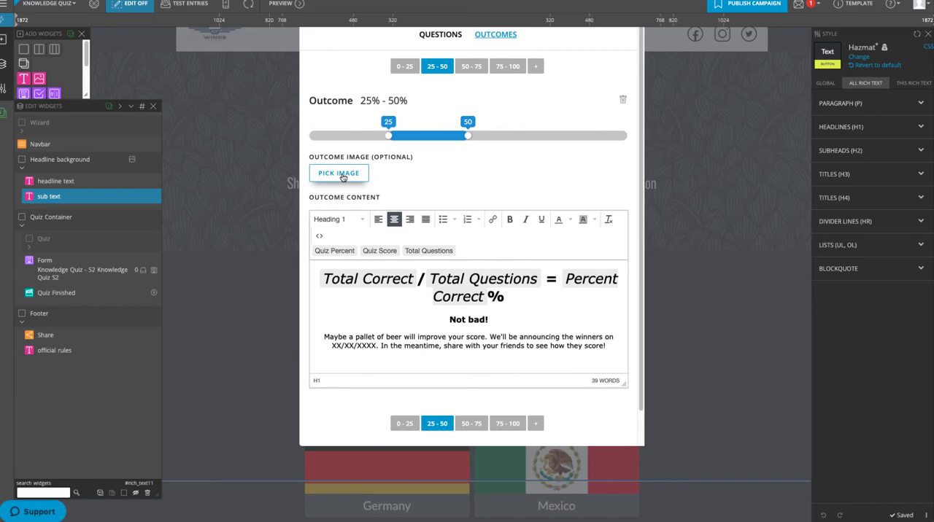
{"action": "left_click", "coordinate": [340, 175]}
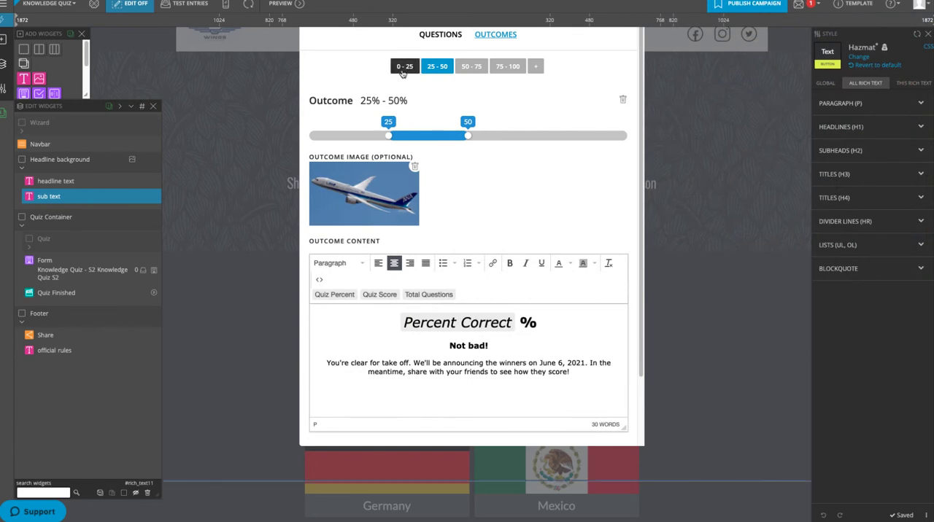
Return to the 0–25% outcome, then save the quiz setup and exit its editor
{"action": "left_click", "coordinate": [402, 67]}
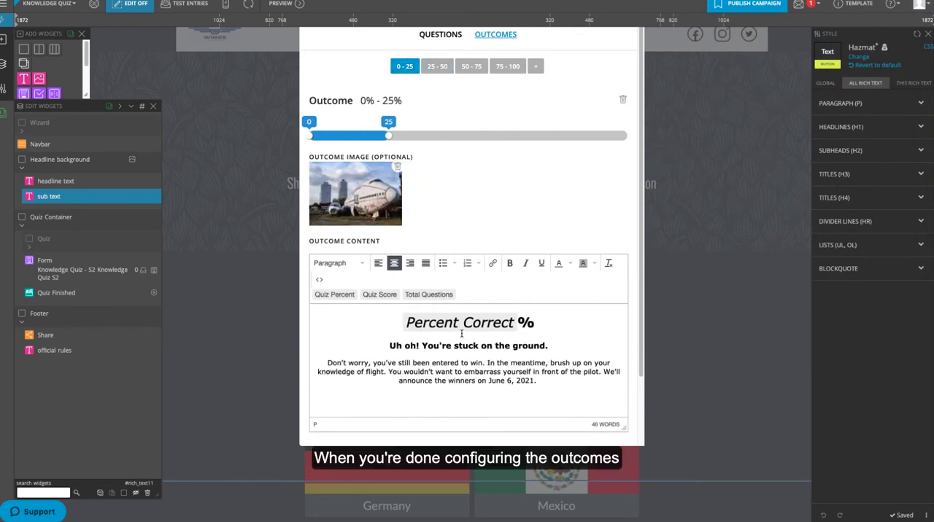
{"action": "scroll", "coordinate": [461, 333], "scroll_direction": "down", "scroll_amount": 3}
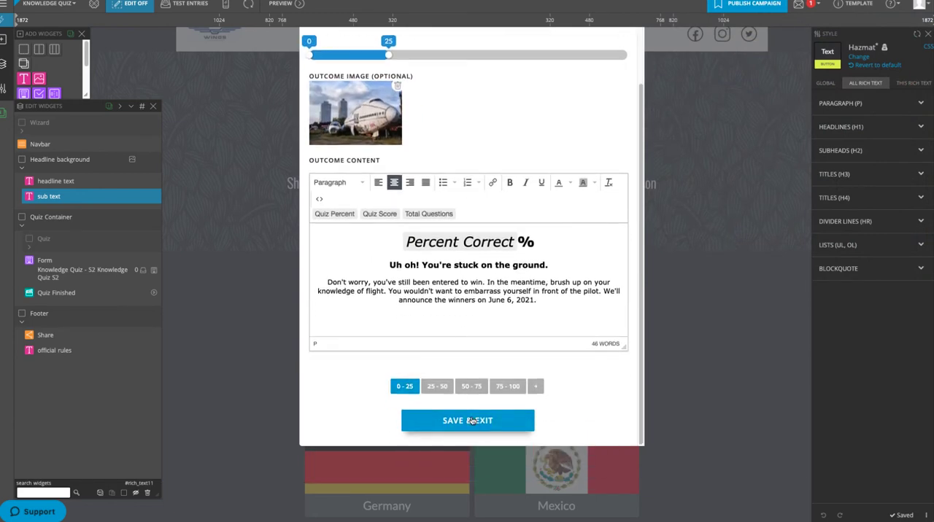
{"action": "left_click", "coordinate": [471, 421]}
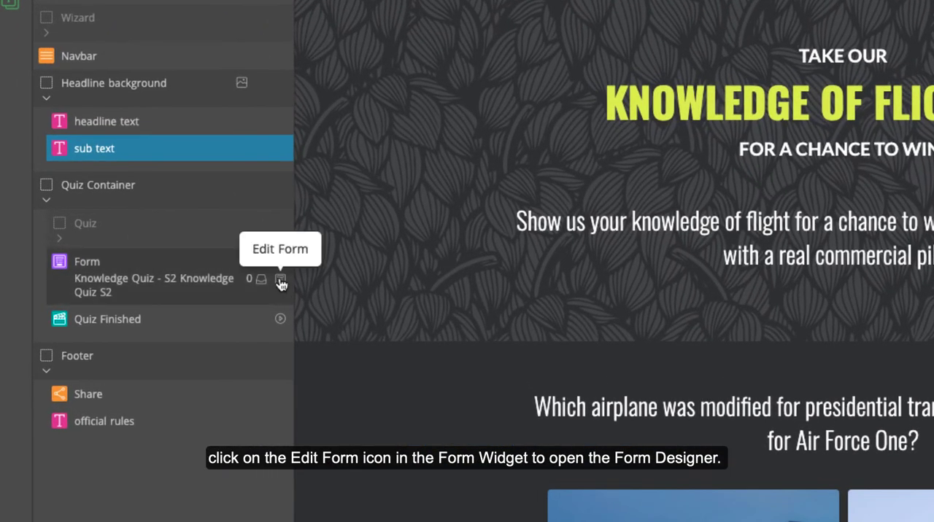
Add a checkbox above the official rules agreement in the entry form, label it "Subscribe me to the mailing list!" and make it optional
{"action": "left_click", "coordinate": [280, 284]}
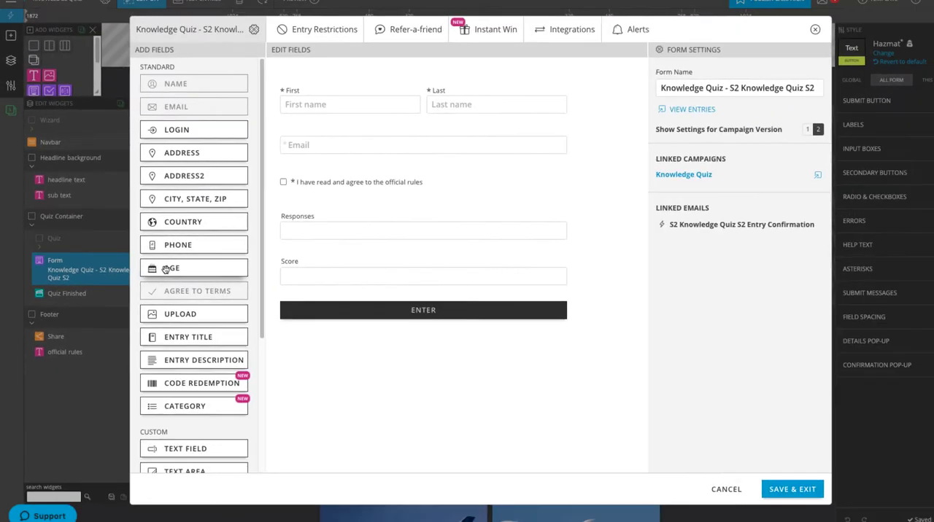
{"action": "scroll", "coordinate": [167, 272], "scroll_direction": "down", "scroll_amount": 5}
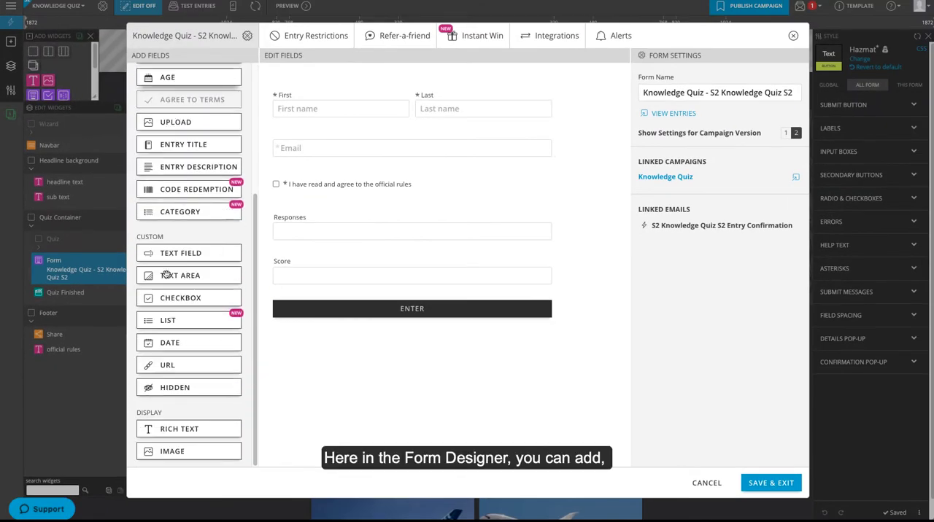
{"action": "left_click_drag", "start_coordinate": [167, 298], "coordinate": [306, 194]}
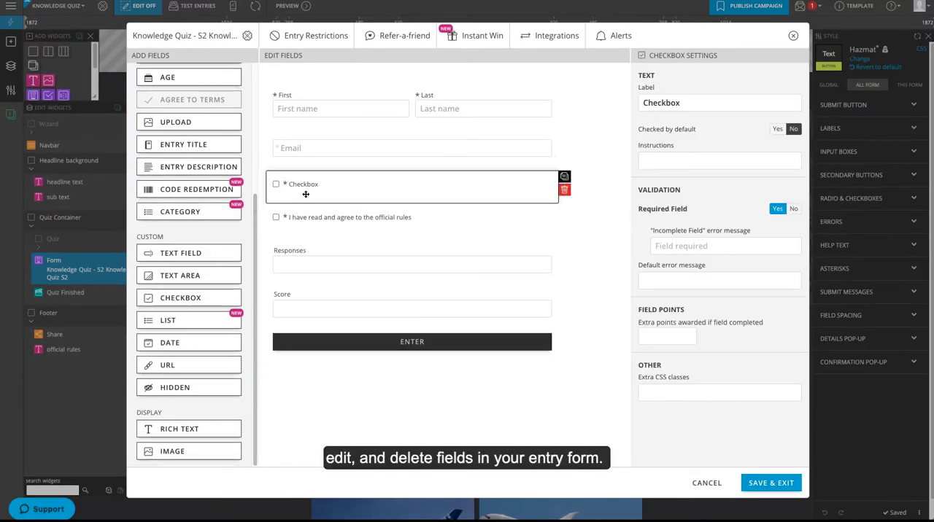
{"action": "double_click", "coordinate": [312, 184]}
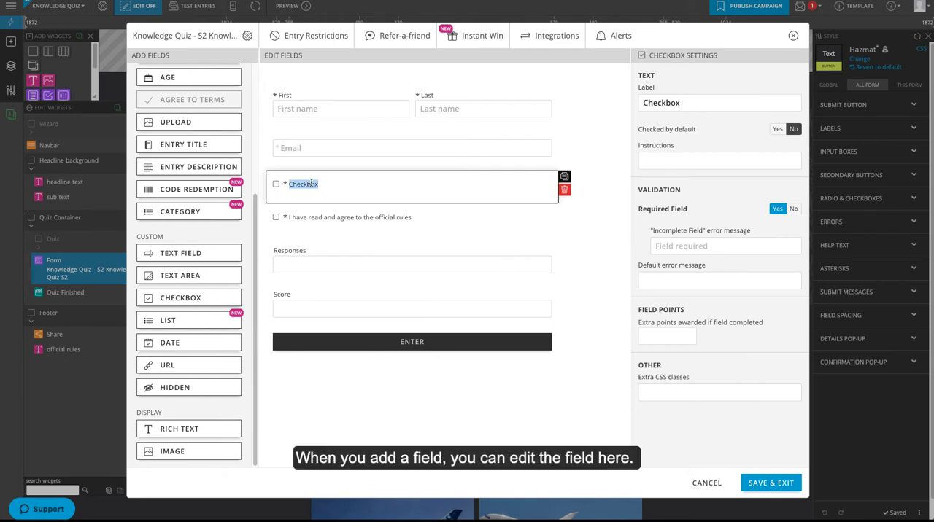
{"action": "type", "text": "Subscribe me to the mailing list!"}
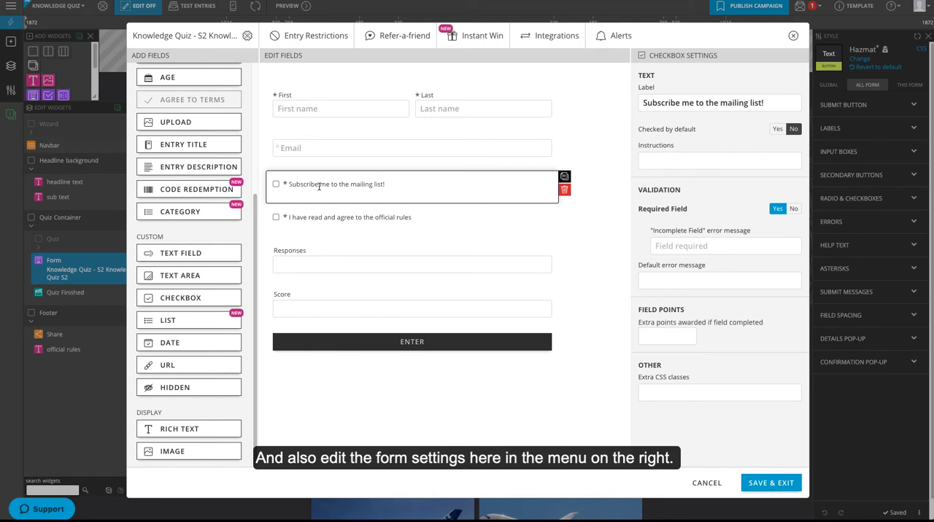
{"action": "left_click", "coordinate": [794, 210]}
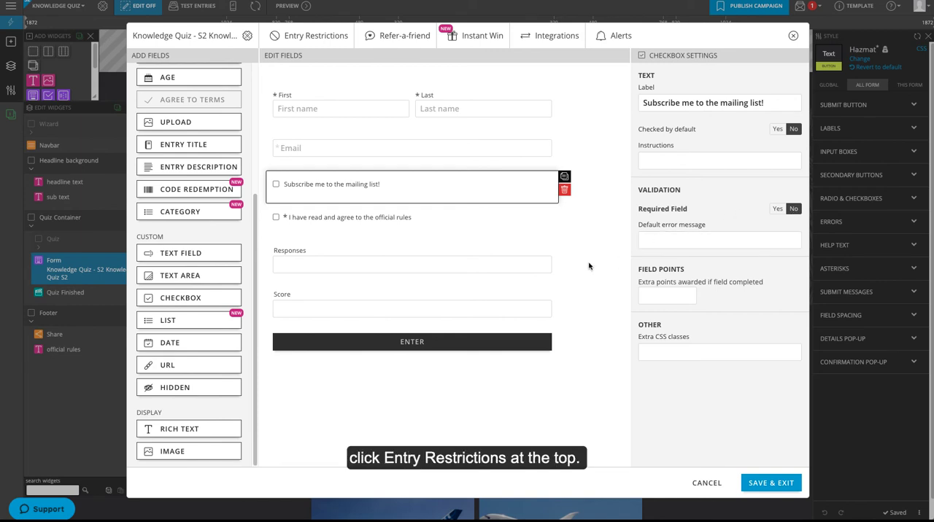
Examine the form's entry restrictions and the allowance options for limiting entries by email address
{"action": "left_click", "coordinate": [308, 35]}
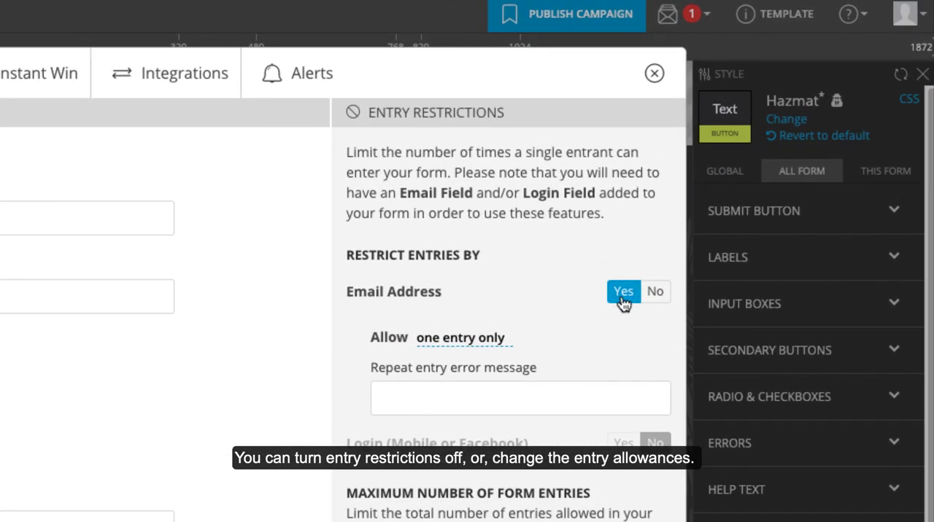
{"action": "left_click", "coordinate": [462, 345]}
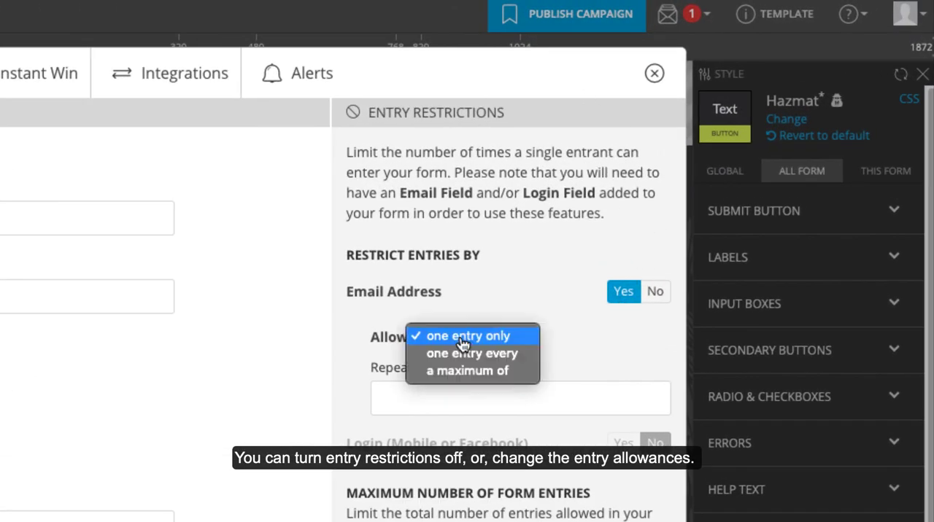
{"action": "left_click", "coordinate": [585, 335]}
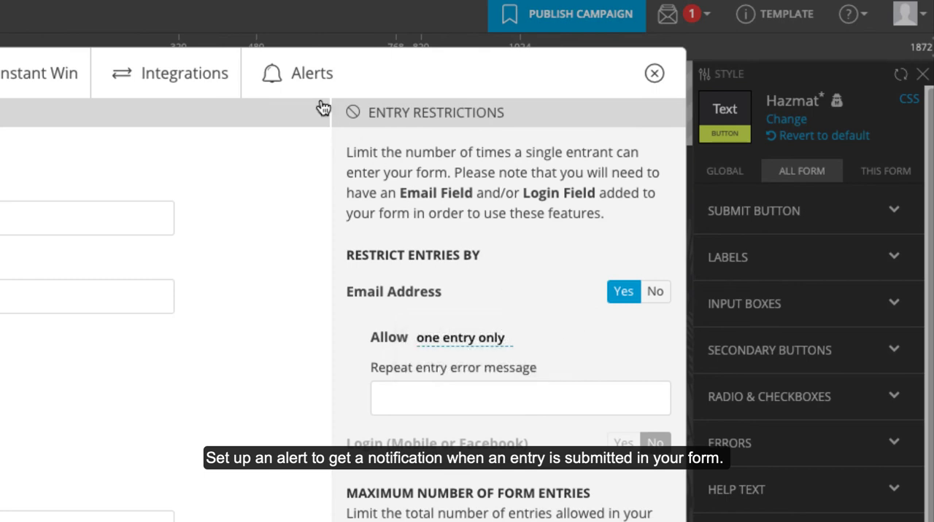
Enter the recipient's email address for the form's entry alerts, then save and exit the form
{"action": "left_click", "coordinate": [297, 73]}
{"action": "left_click", "coordinate": [377, 227]}
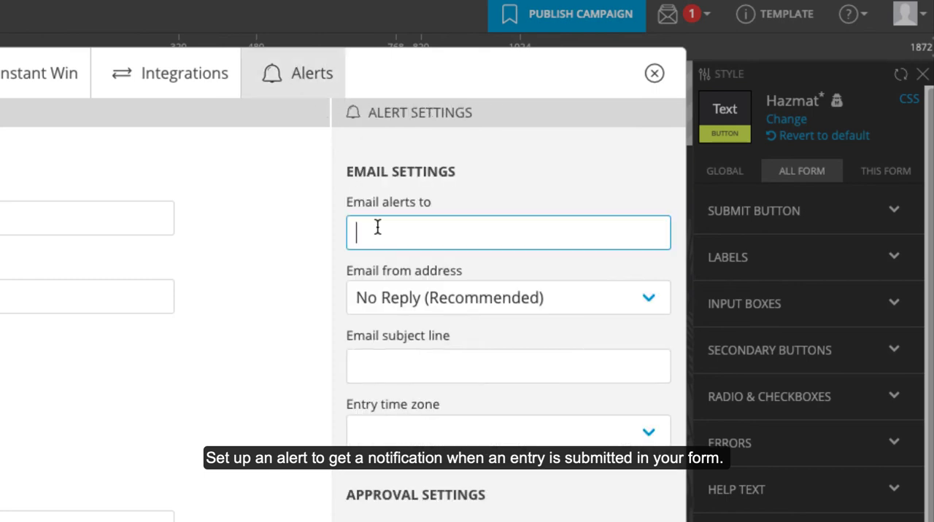
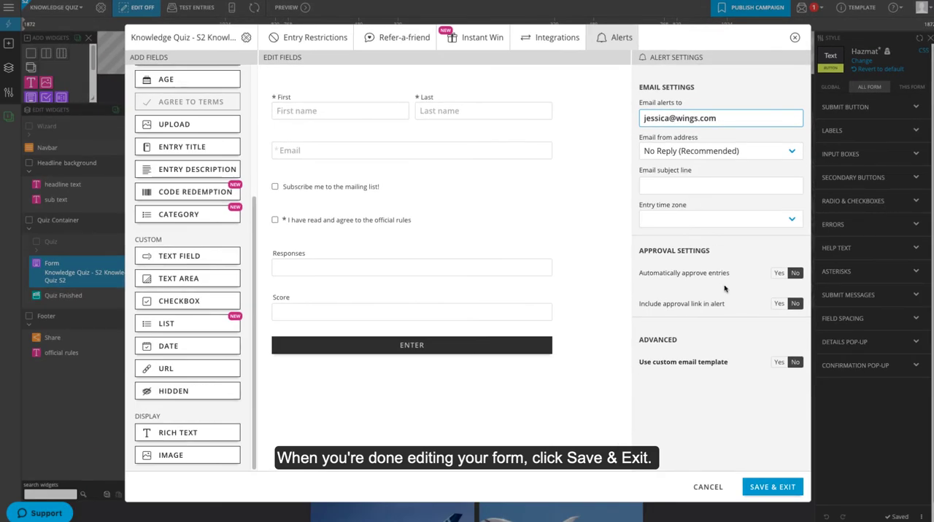
{"action": "left_click", "coordinate": [773, 488]}
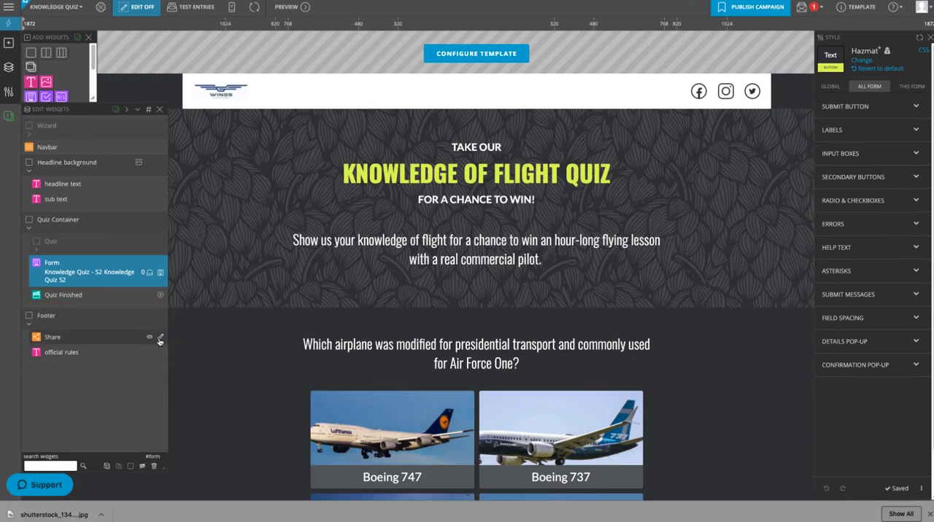
Set the Share widget's Facebook post image to the flying Boeing 737 photo from the media library
{"action": "left_click", "coordinate": [161, 337]}
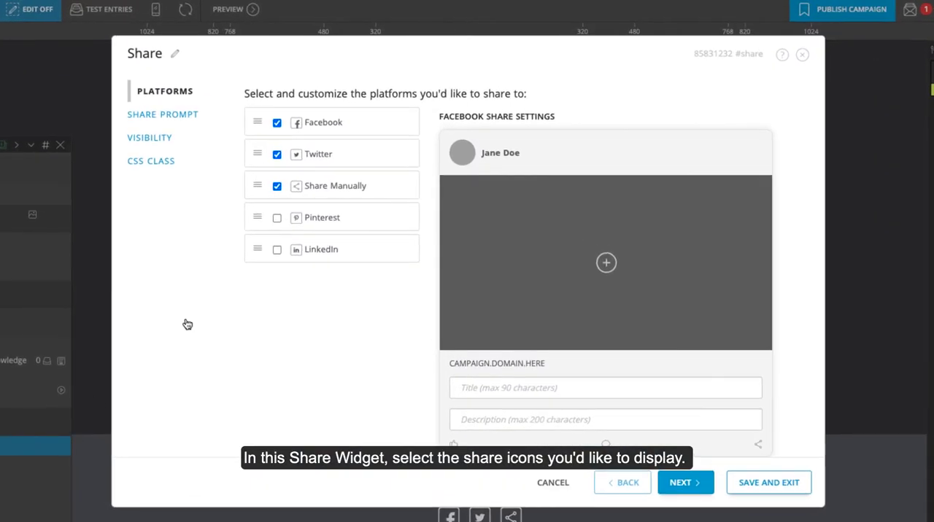
{"action": "left_click", "coordinate": [286, 190]}
{"action": "left_click", "coordinate": [360, 127]}
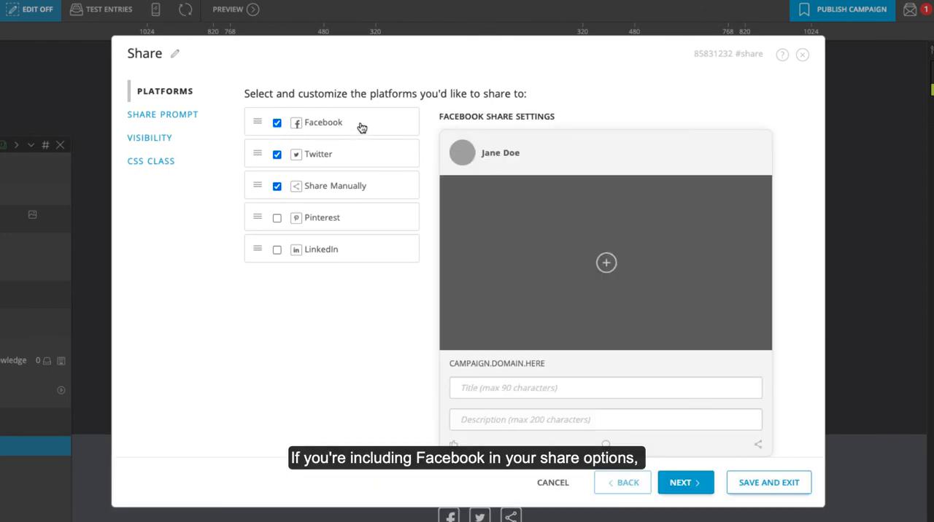
{"action": "left_click", "coordinate": [606, 262]}
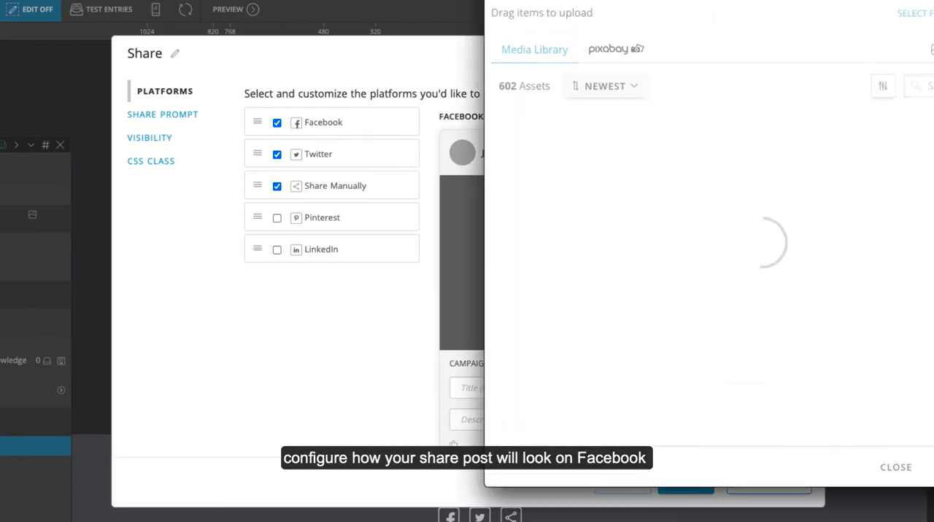
{"action": "left_click", "coordinate": [525, 138]}
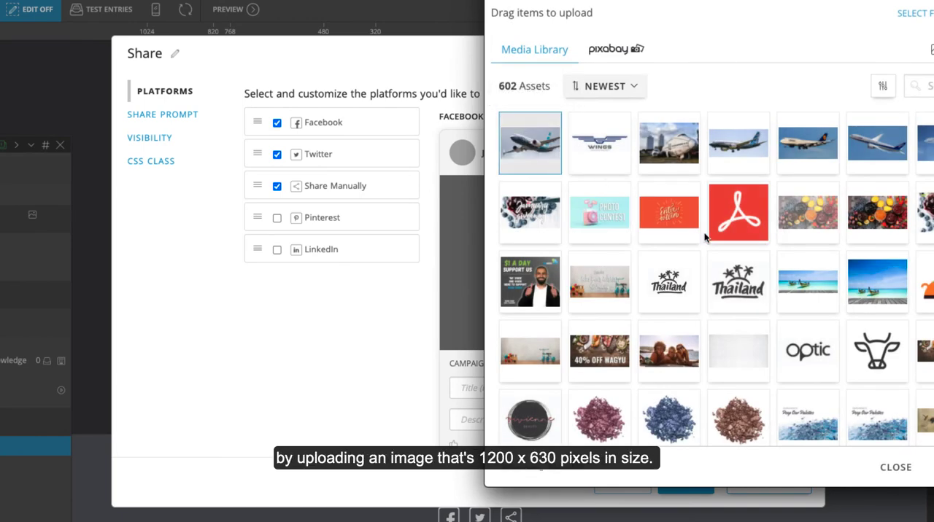
{"action": "left_click", "coordinate": [933, 468]}
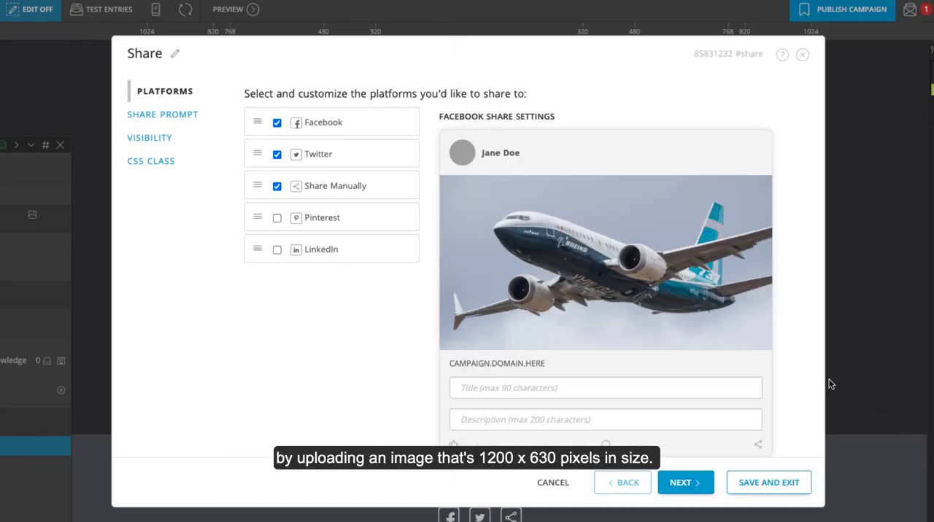
Enter a Facebook share title beginning "Win a flight lesson with a", then save and exit the Share widget
{"action": "left_click", "coordinate": [530, 388]}
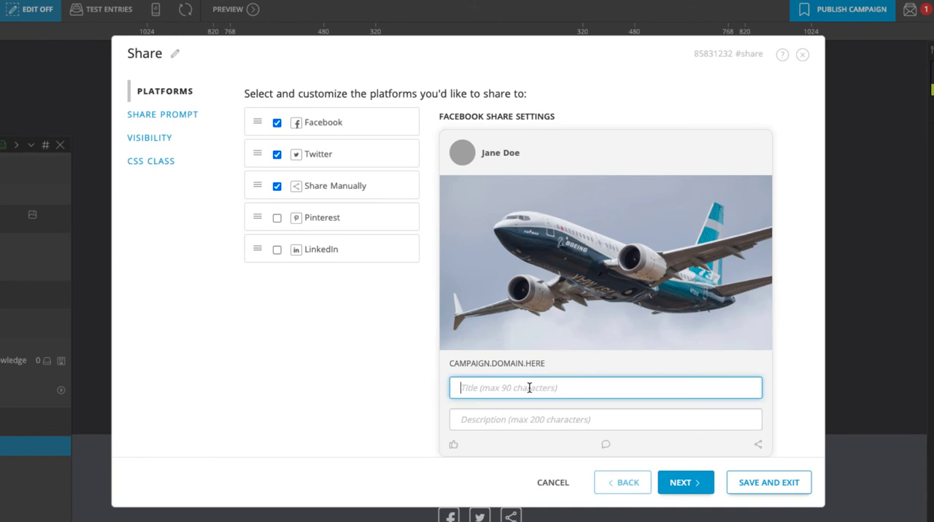
{"action": "type", "text": "Win a flight lesson with a commercial; pilot!"}
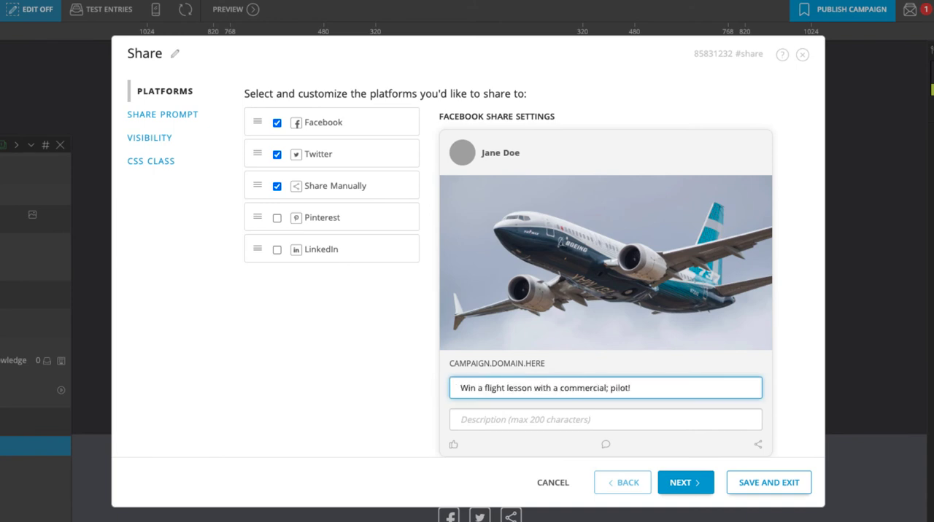
{"action": "left_click", "coordinate": [769, 483]}
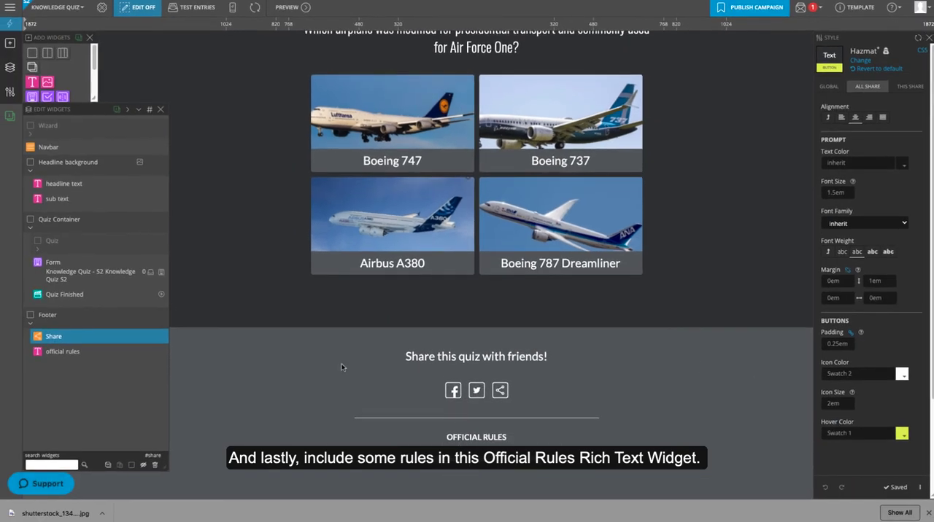
Replace the contest rules template link in the official rules widget with the copied eligibility and agreement rules, then save and exit
{"action": "left_click", "coordinate": [165, 354]}
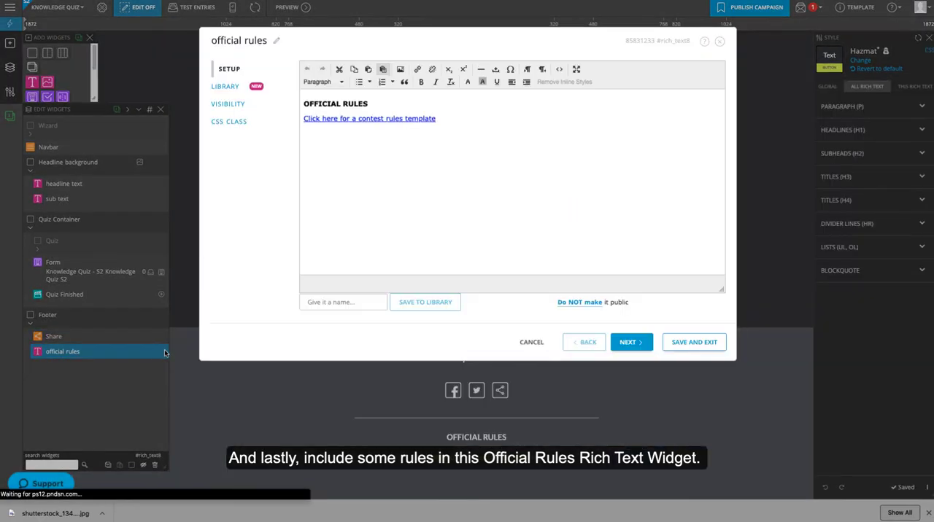
{"action": "left_click_drag", "start_coordinate": [442, 122], "coordinate": [307, 122]}
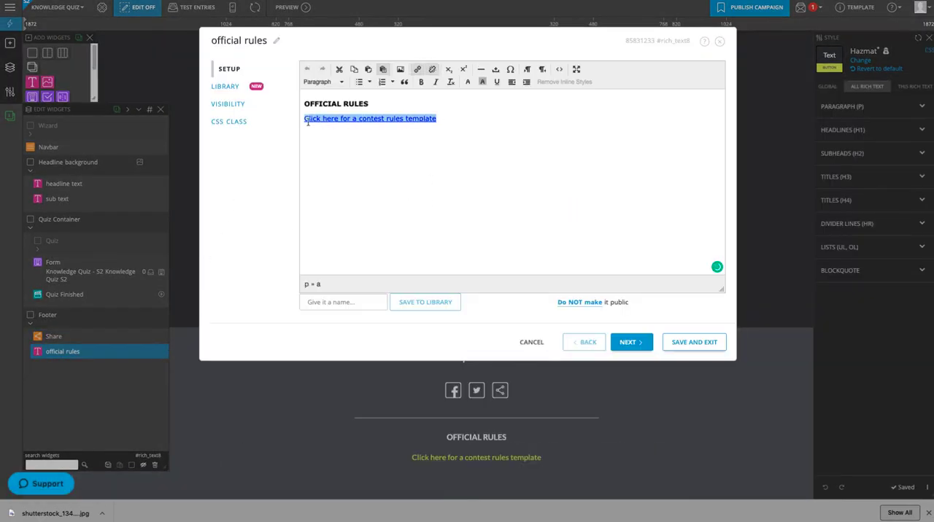
{"action": "type", "text": "NO PURCHASE IS NECESSARY TO ENTER OR WIN. A PURCHASE DOES NOT INCREASE THE CHANCES OF WINNING. 1. Eligibility: This Campaign is open only to those who sign up at the [Campaign URL] and who are [years of age or older] as of the date of entry. The Campaign is only open to legal residents of [list eligible states] and is void where prohibited by law. Employees of [your company name], its affiliates, subsidiaries, advertising and promotion agencies, and suppliers, (collectively the \"Employees\"), and immediate family members and/or those living in the same household of Employees are not eligible to participate in the Campaign. The Campaign is subject to all applicable federal, state, and local laws and regulations. Void where prohibited. 2. Agreement to Rules: By participating, the Contestant (\"You\") agree to be fully unconditionally bound by these Rules, and You represent and warrant that You meet the eligibility requirements. In addition, You agree to accept the decisions of [your company name] as final and binding as it relates to the content of this Campaign."}
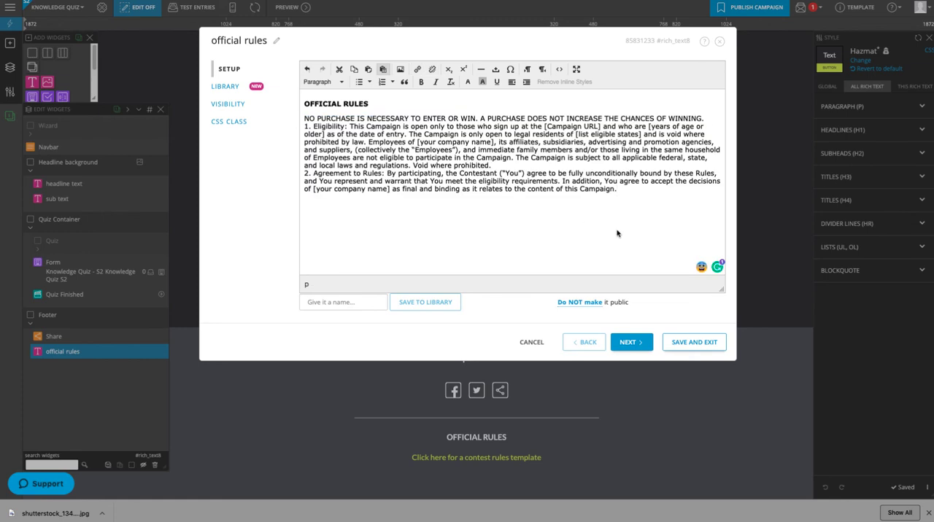
{"action": "left_click", "coordinate": [687, 342]}
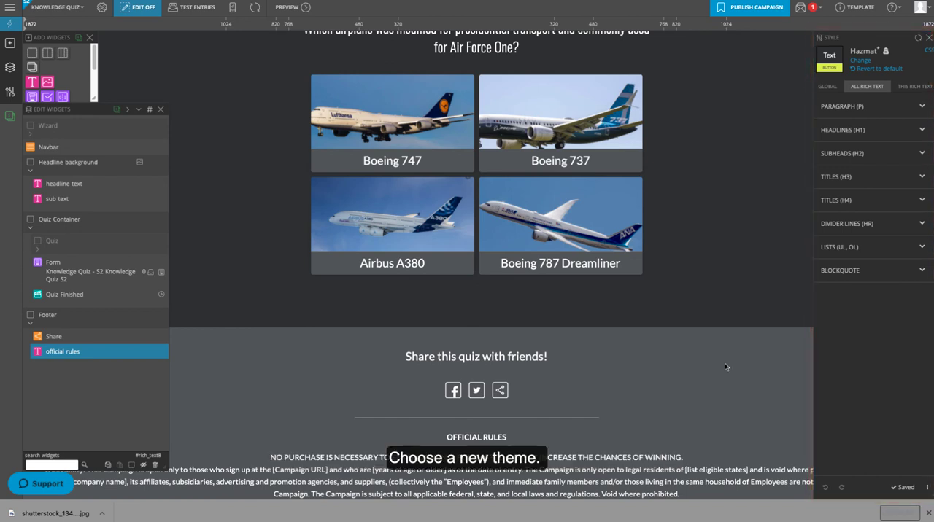
Switch the campaign theme to Default Blue 2, save it, and open the global color swatches
{"action": "left_click", "coordinate": [859, 61]}
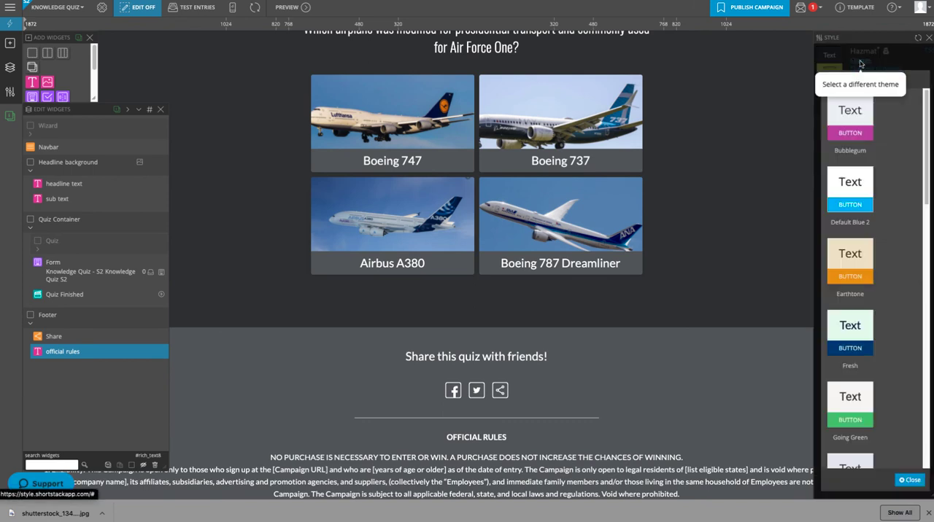
{"action": "left_click", "coordinate": [850, 186]}
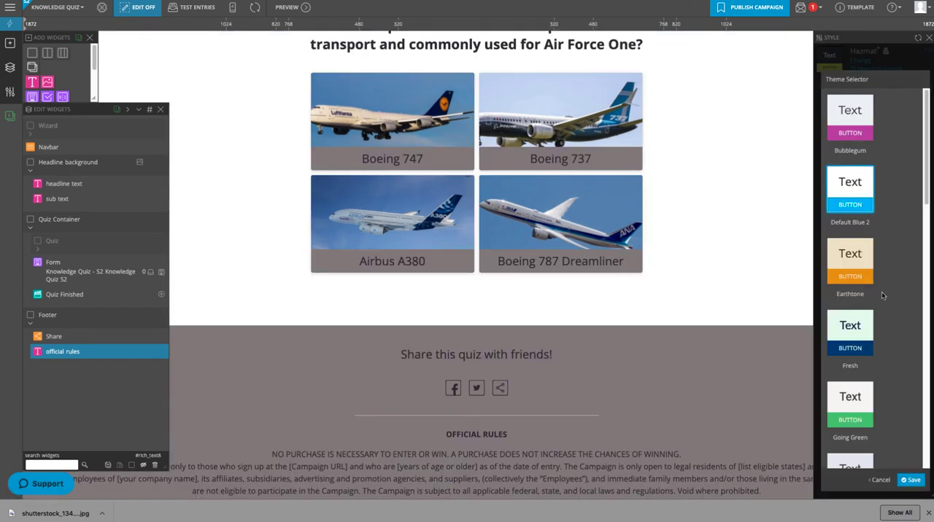
{"action": "left_click", "coordinate": [912, 480]}
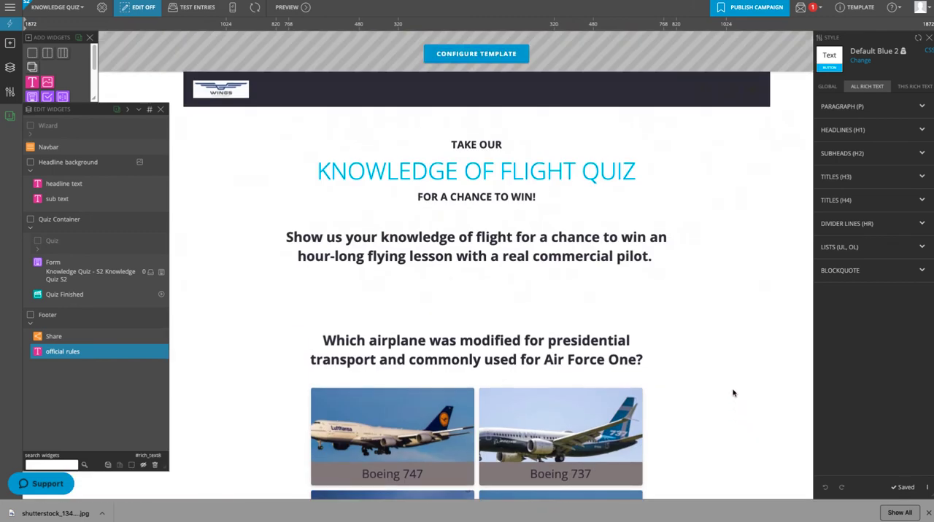
{"action": "left_click", "coordinate": [830, 87]}
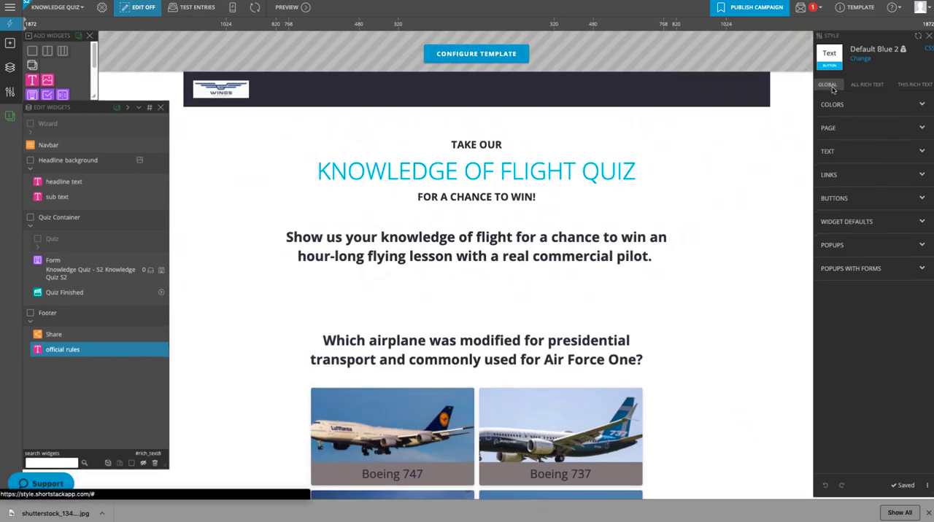
{"action": "left_click", "coordinate": [916, 106]}
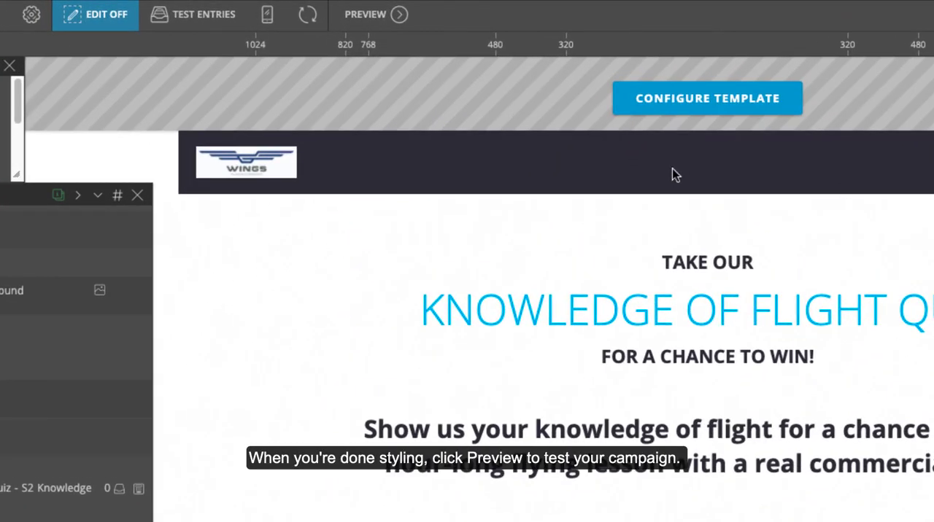
Preview the campaign and take the quiz, answering Boeing 747 and 1914, until the entry form is reached
{"action": "left_click", "coordinate": [367, 16]}
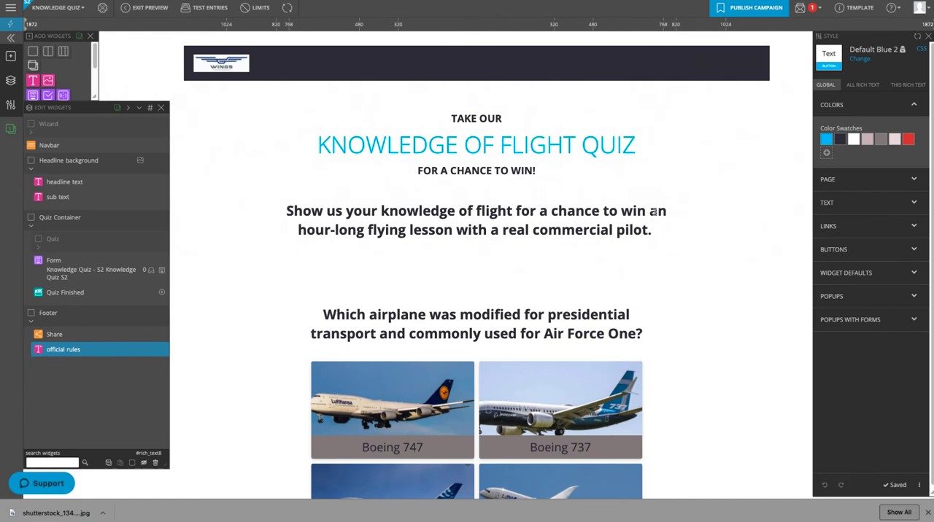
{"action": "scroll", "coordinate": [660, 215], "scroll_direction": "down", "scroll_amount": 3}
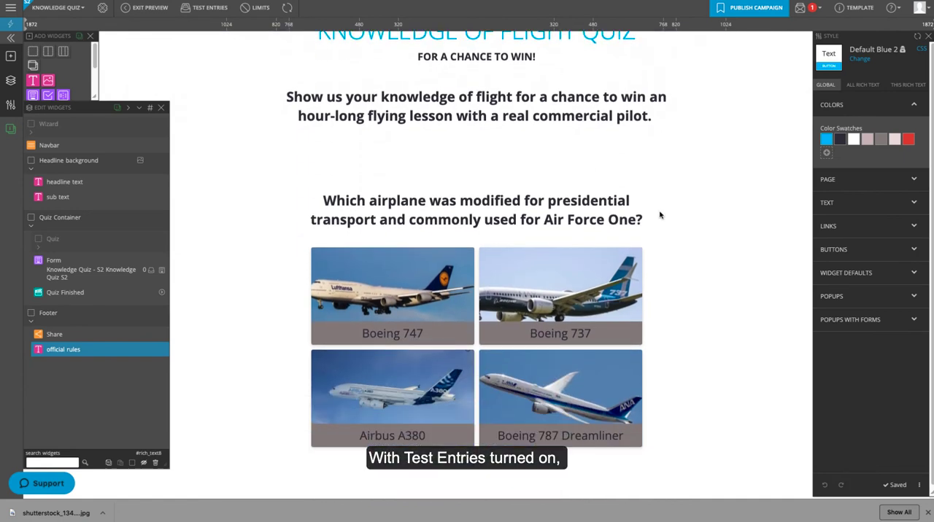
{"action": "left_click", "coordinate": [397, 275]}
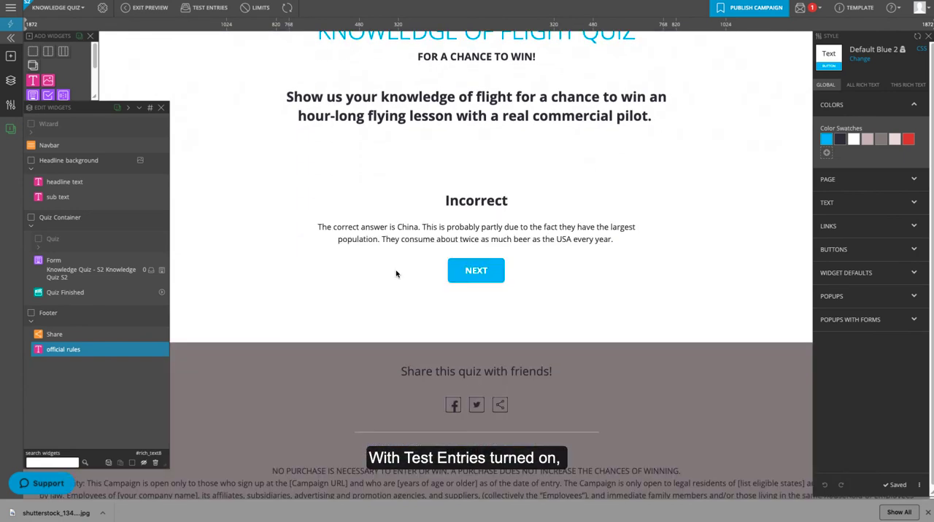
{"action": "left_click", "coordinate": [475, 270]}
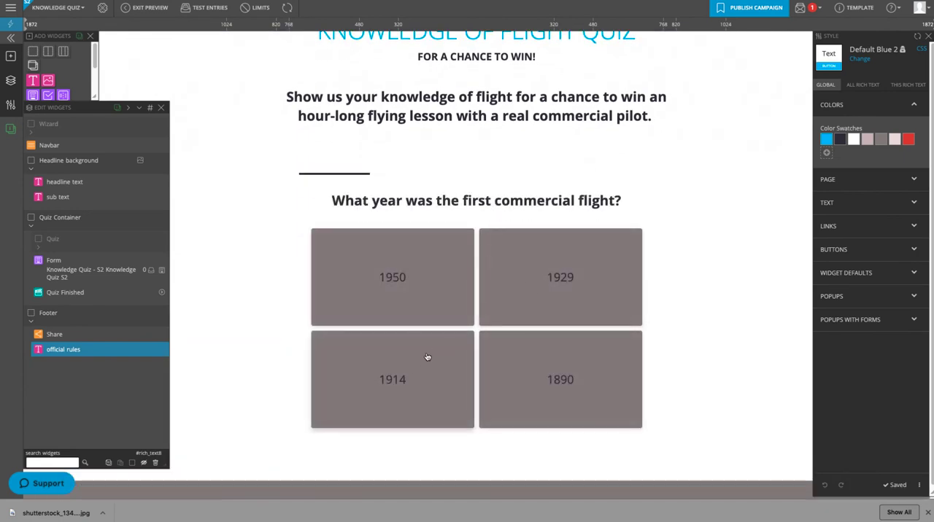
{"action": "left_click", "coordinate": [426, 356]}
{"action": "left_click", "coordinate": [456, 266]}
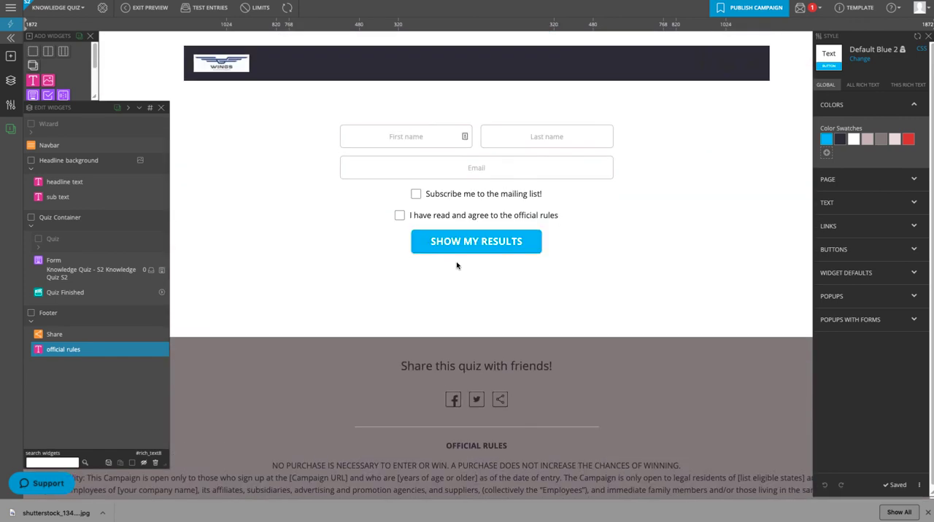
Fill in the entry form's name and email fields, opt in to the mailing list, agree to the official rules and submit for the quiz results
{"action": "left_click", "coordinate": [426, 136]}
{"action": "left_click", "coordinate": [377, 167]}
{"action": "left_click", "coordinate": [416, 193]}
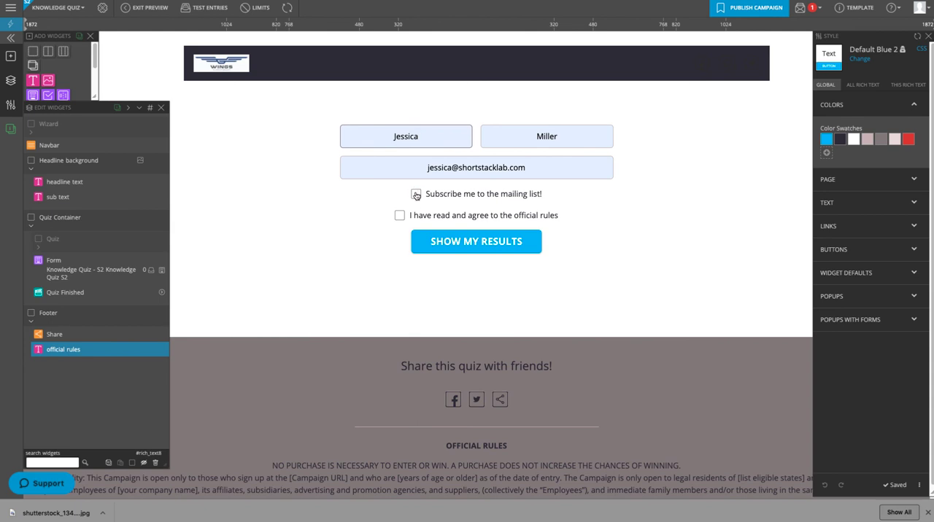
{"action": "left_click", "coordinate": [400, 216]}
{"action": "left_click", "coordinate": [470, 244]}
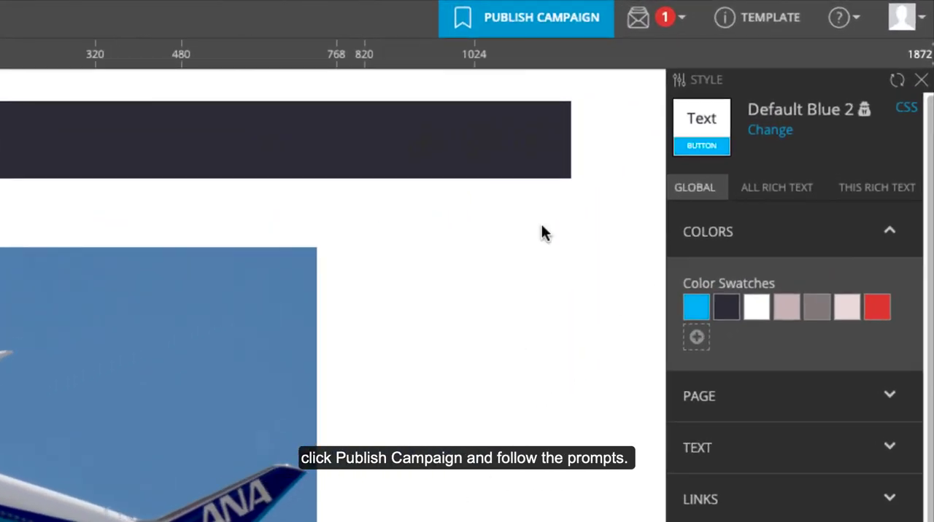
Publish the campaign with its URL subdomain set to flightgiveaway, continuing past the recommendations and closing the publication dialog
{"action": "left_click", "coordinate": [524, 28]}
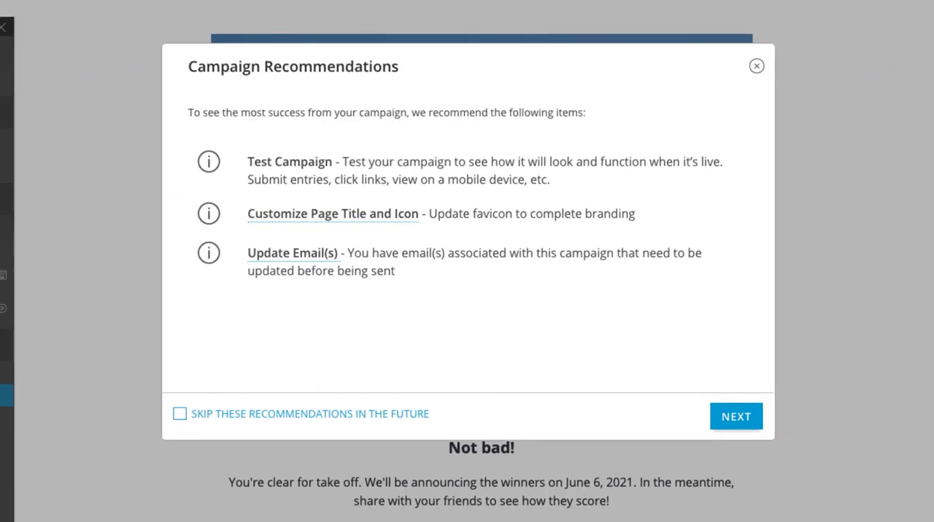
{"action": "left_click", "coordinate": [725, 420]}
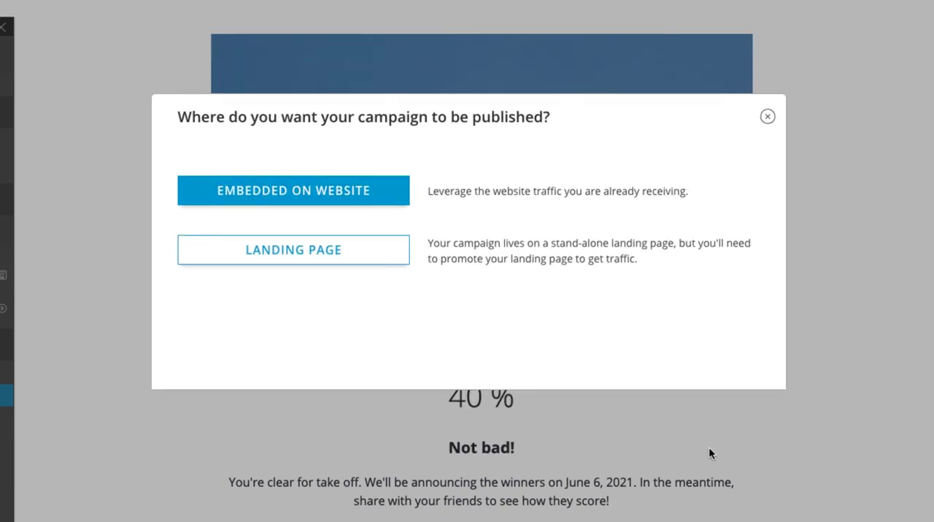
{"action": "left_click", "coordinate": [377, 255]}
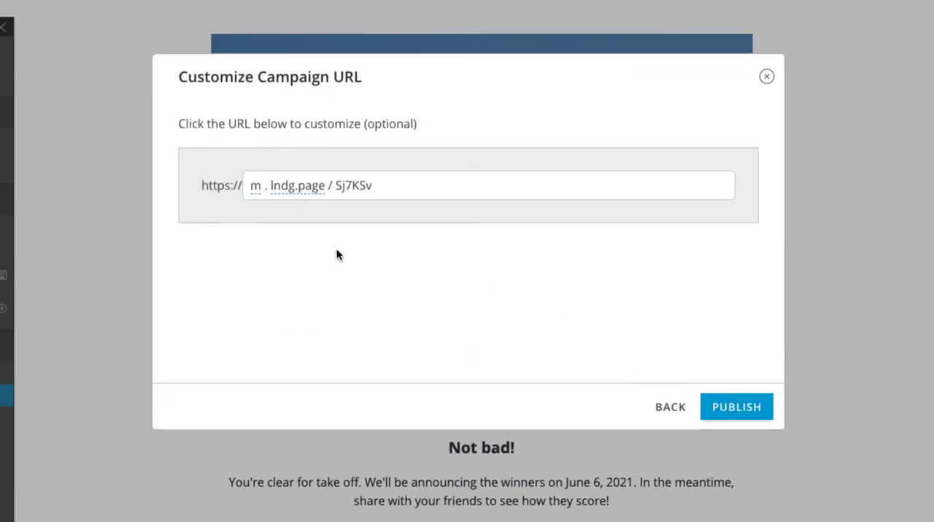
{"action": "left_click", "coordinate": [256, 156]}
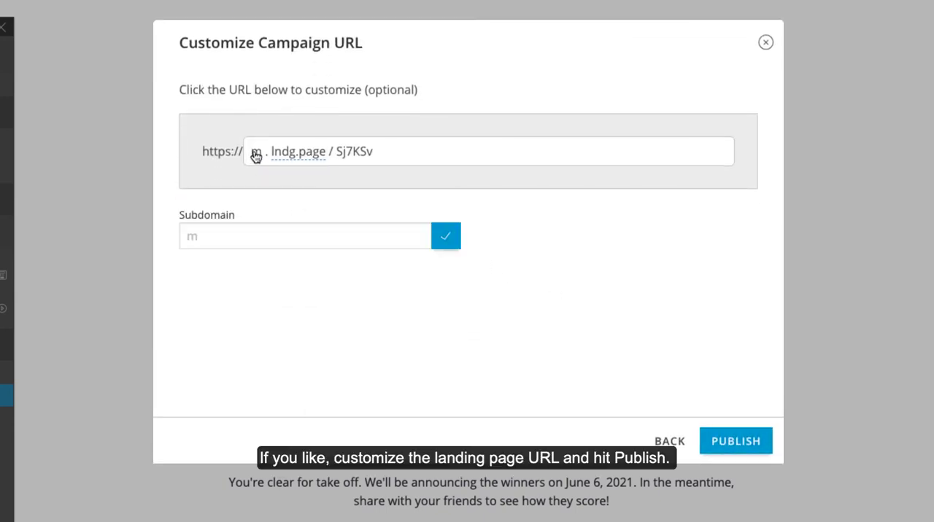
{"action": "left_click", "coordinate": [228, 232]}
{"action": "type", "text": "flightgiveaway"}
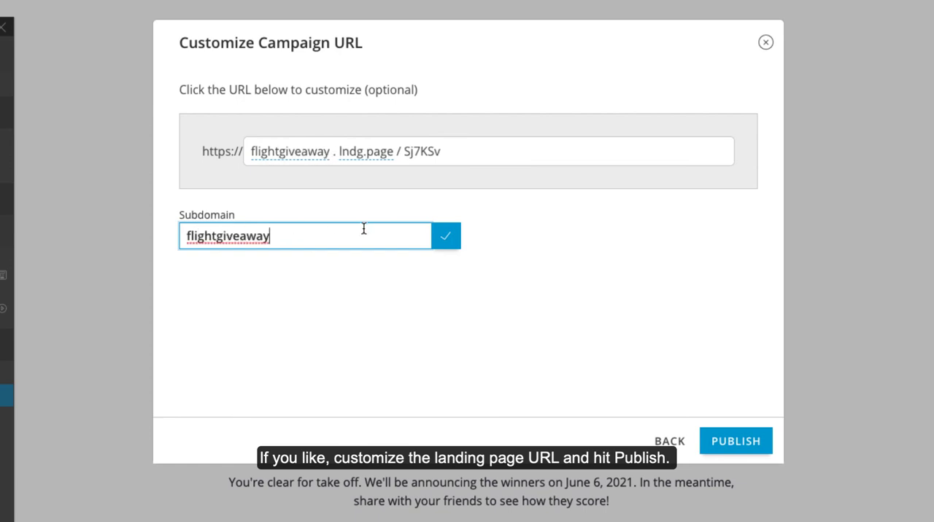
{"action": "left_click", "coordinate": [446, 237]}
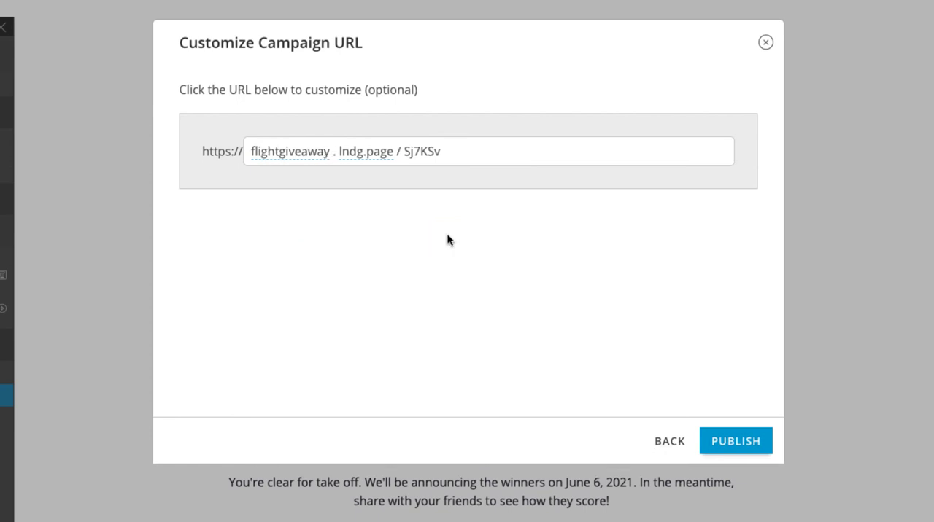
{"action": "left_click", "coordinate": [731, 434]}
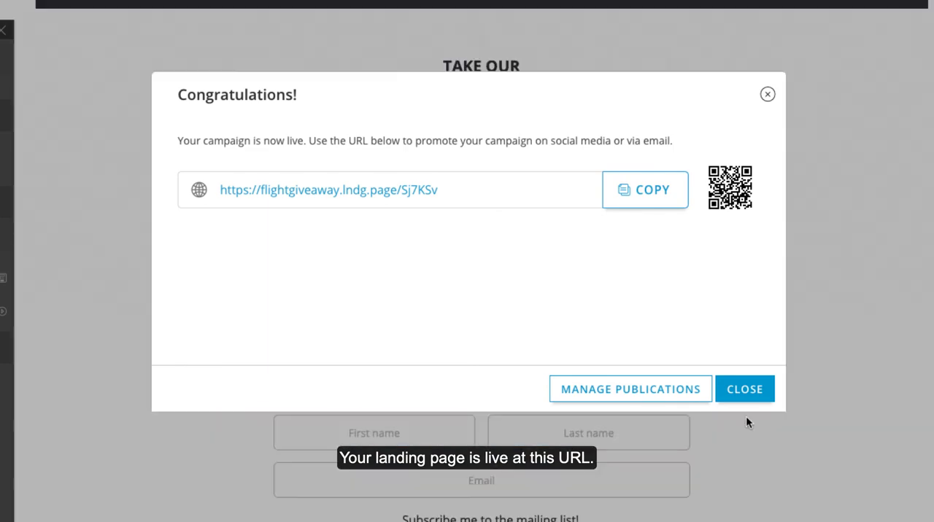
{"action": "left_click", "coordinate": [745, 393]}
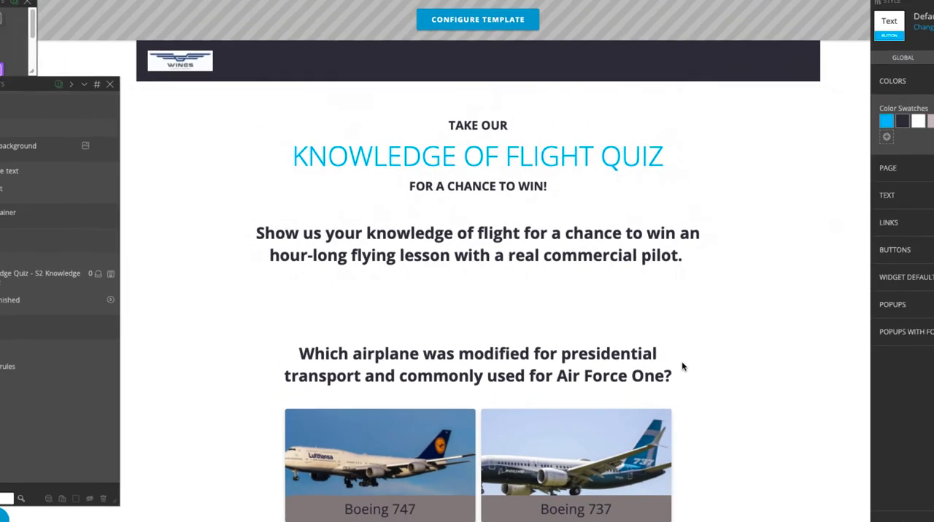